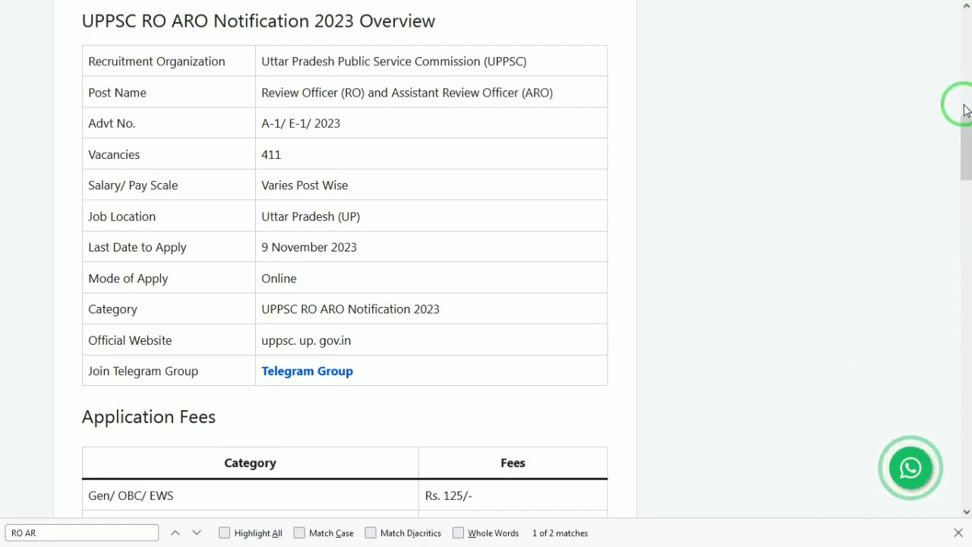
- Scroll through the RO ARO notification article, then go back to the Home | UPPSC application tab
left_click_drag(967, 145, 968, 287)
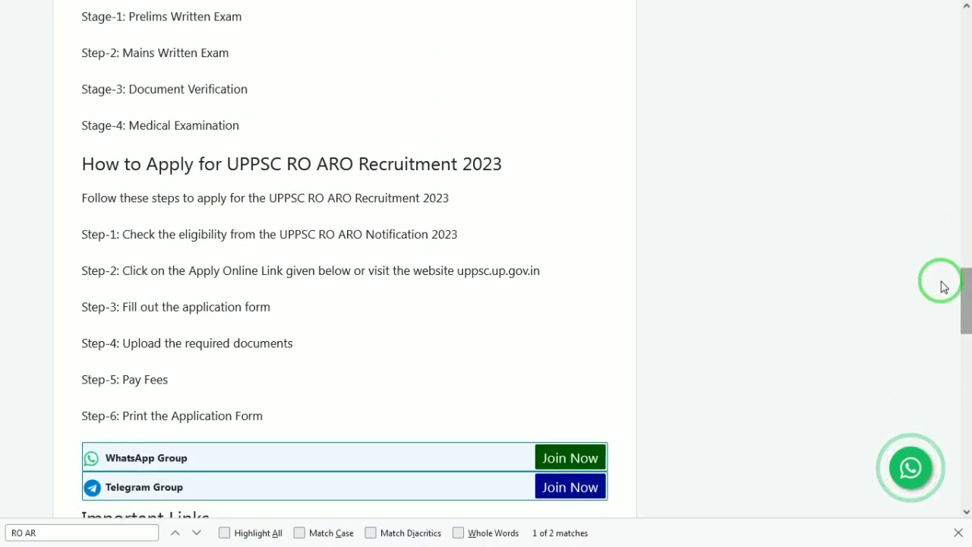
left_click(349, 12)
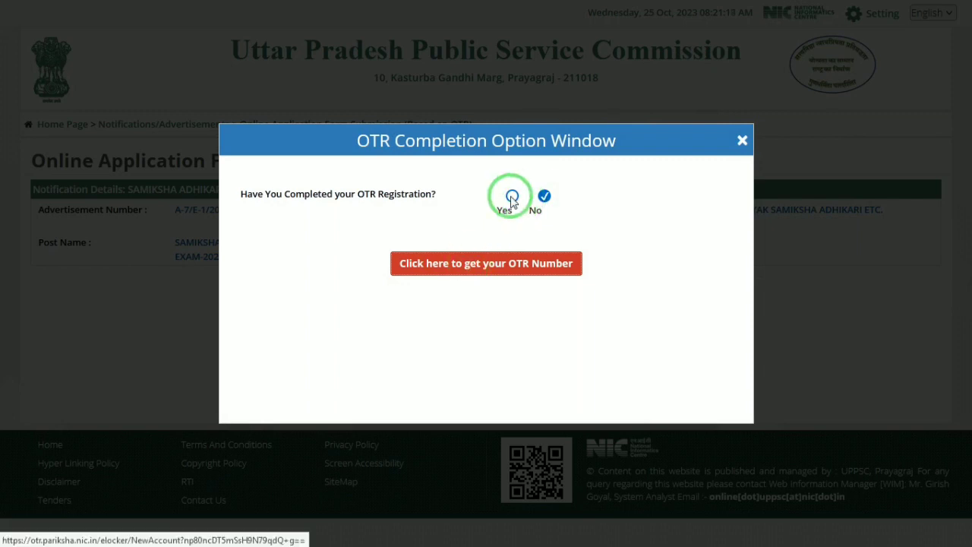
- Check the OTR registration tab, then start OTR authentication for the Staff Nurse application and answer Yes
mouse_move(358, 5)
left_click(428, 9)
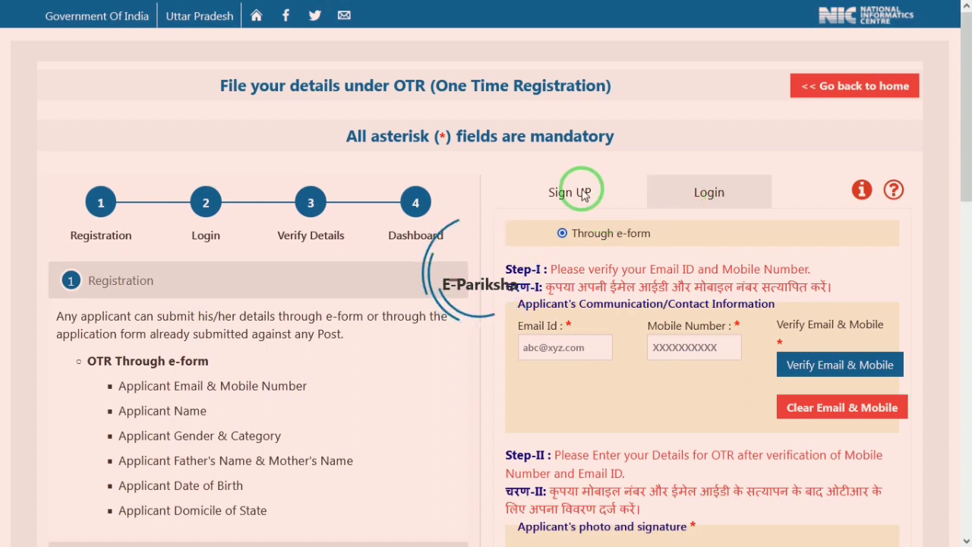
left_click(689, 189)
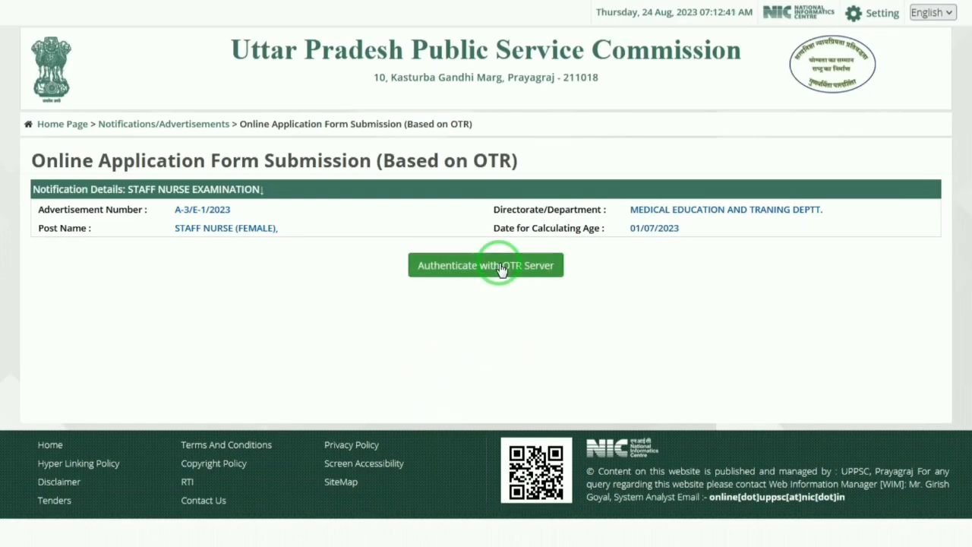
left_click(496, 266)
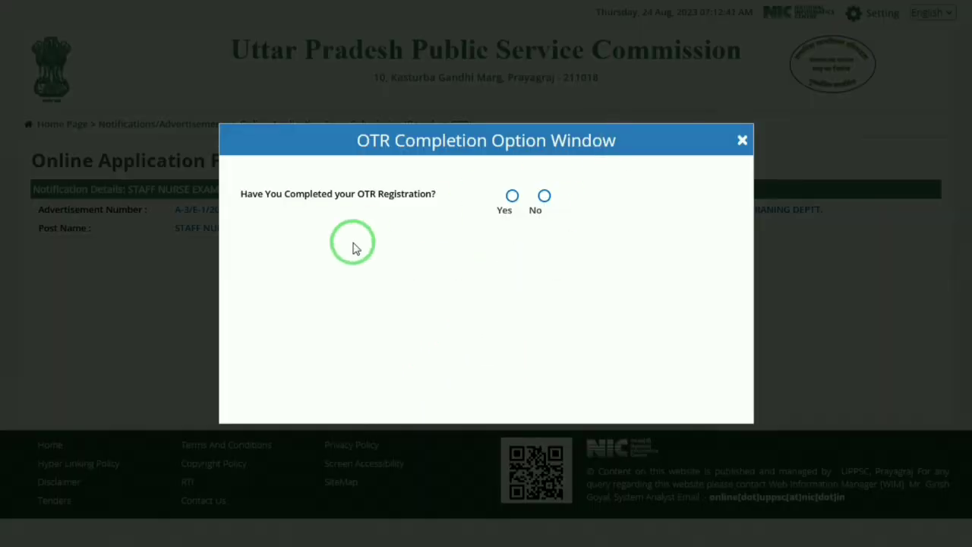
left_click(512, 196)
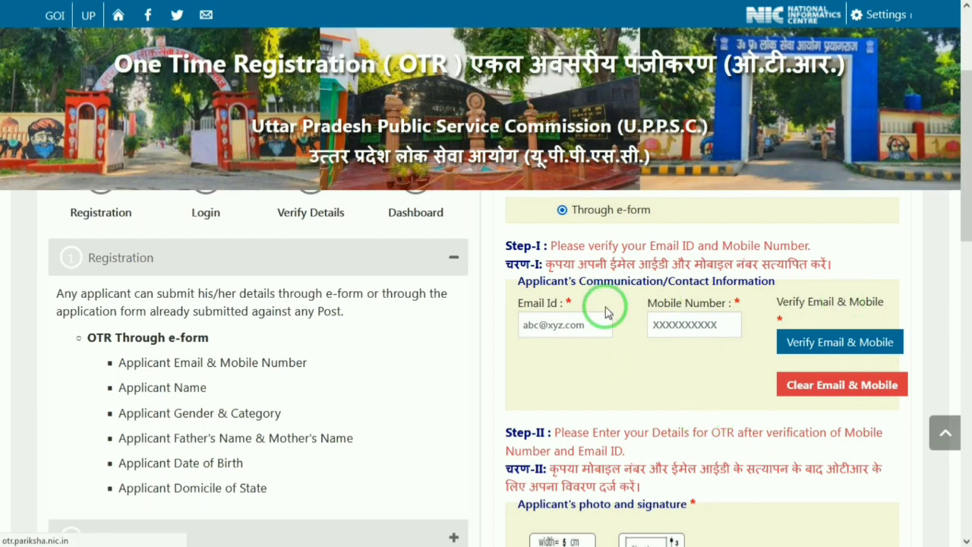
mouse_move(963, 210)
left_mouse_down()
mouse_move(964, 154)
mouse_move(968, 216)
left_mouse_up()
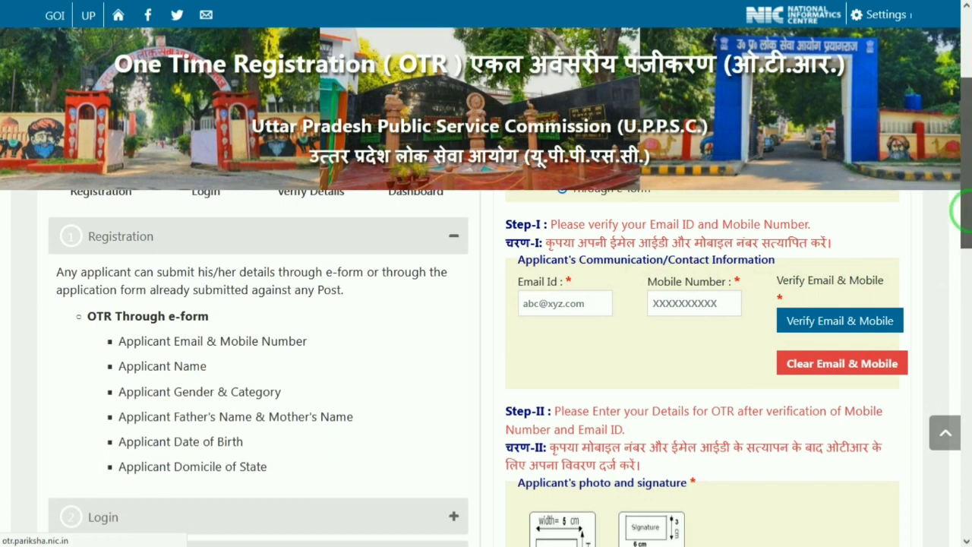
left_click(594, 309)
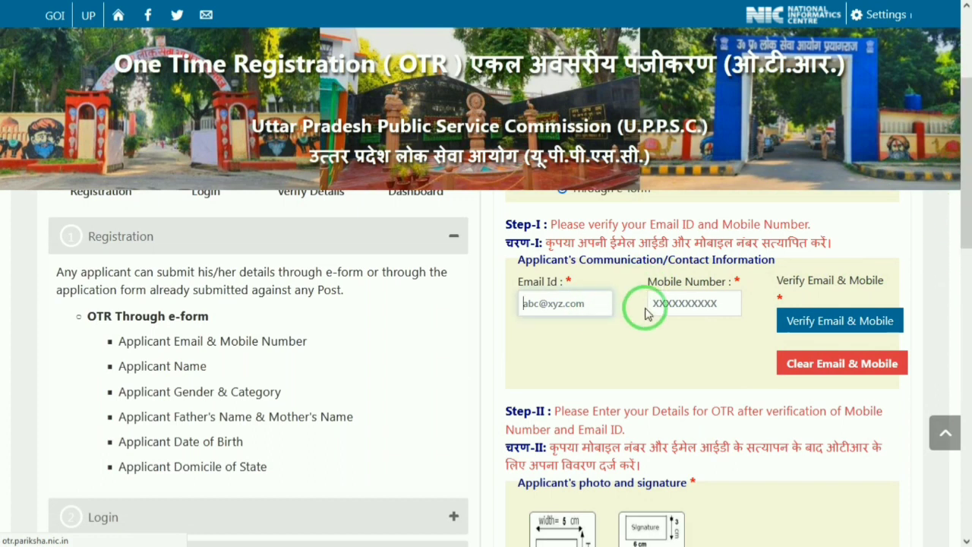
left_click(694, 303)
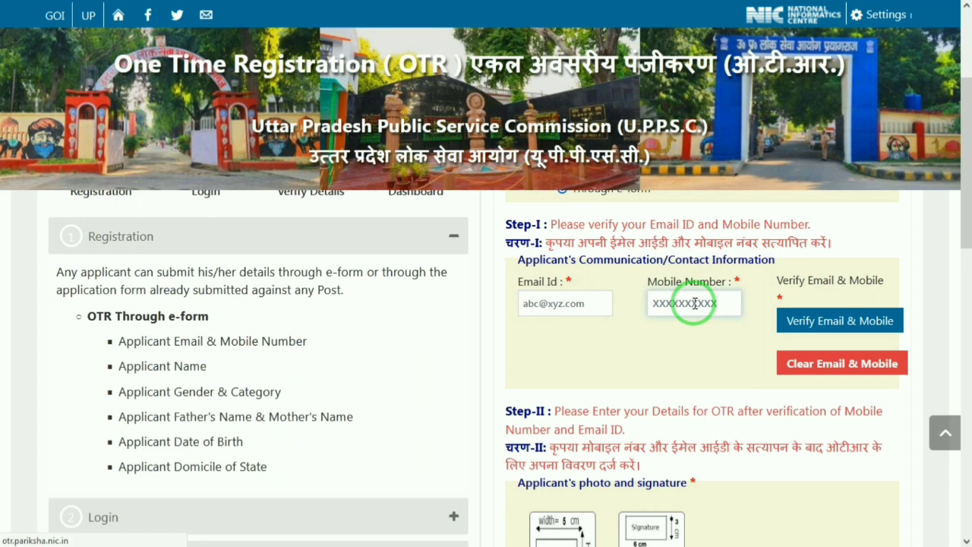
left_click(839, 326)
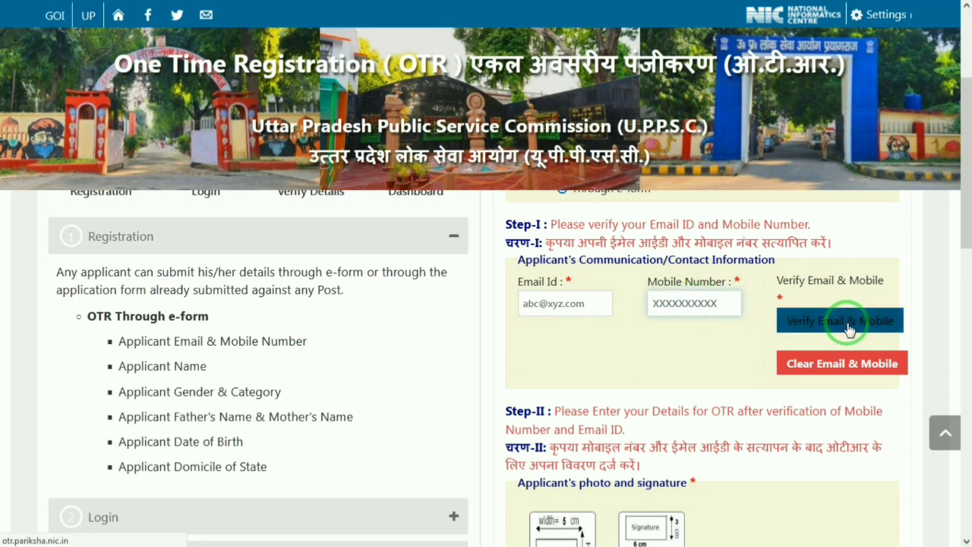
left_click_drag(966, 199, 969, 255)
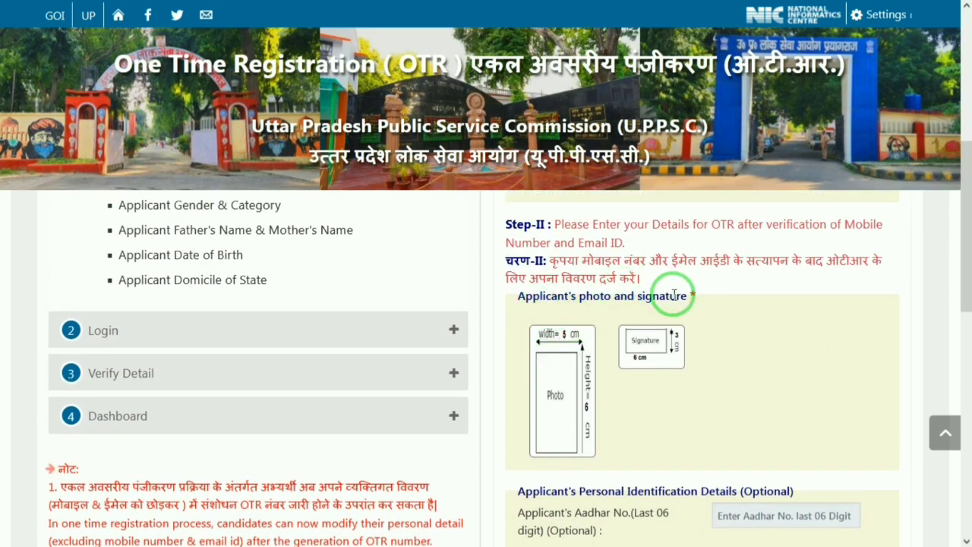
left_click_drag(970, 263, 970, 195)
left_click(713, 331)
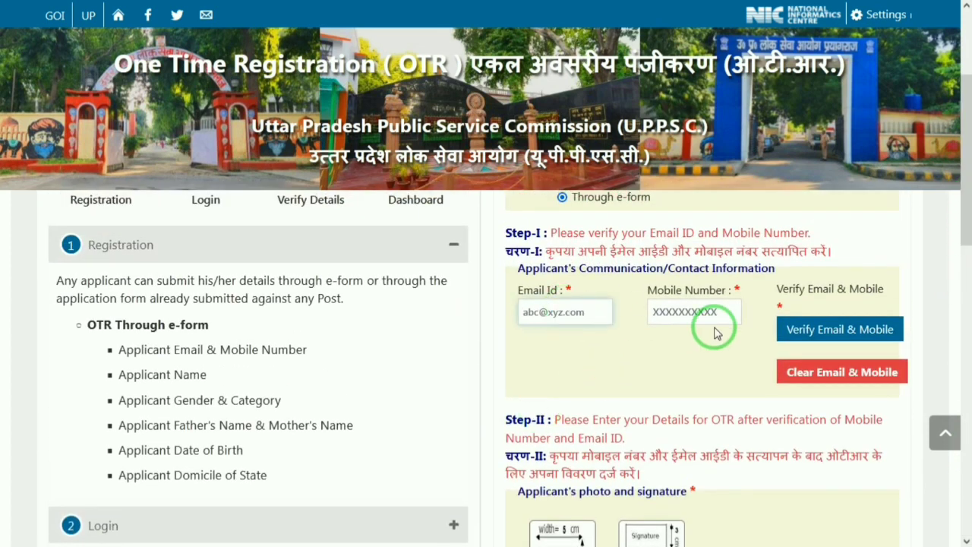
left_click(962, 219)
left_click_drag(963, 209, 963, 221)
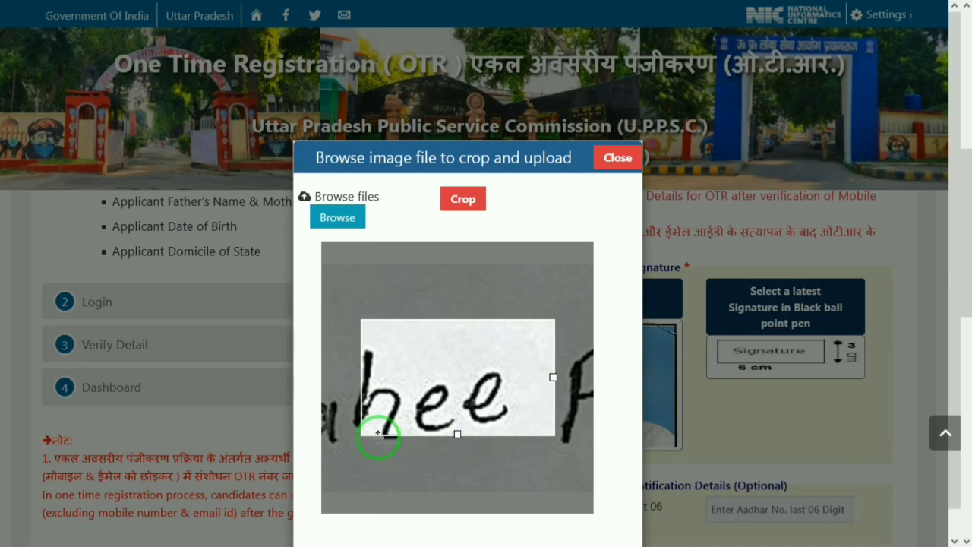
- Fit the crop box around the full handwritten signature, crop it and save the sign data
left_click_drag(553, 376, 828, 379)
mouse_move(466, 387)
left_mouse_down()
mouse_move(408, 392)
mouse_move(438, 386)
left_mouse_up()
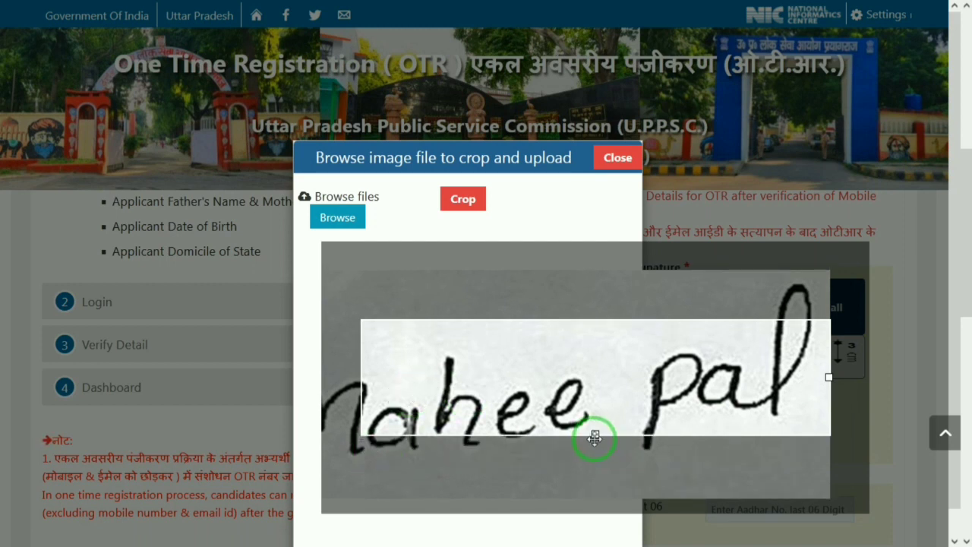
mouse_move(595, 437)
left_mouse_down()
mouse_move(601, 466)
mouse_move(631, 458)
mouse_move(698, 390)
mouse_move(928, 399)
left_mouse_up()
left_click_drag(829, 377, 941, 377)
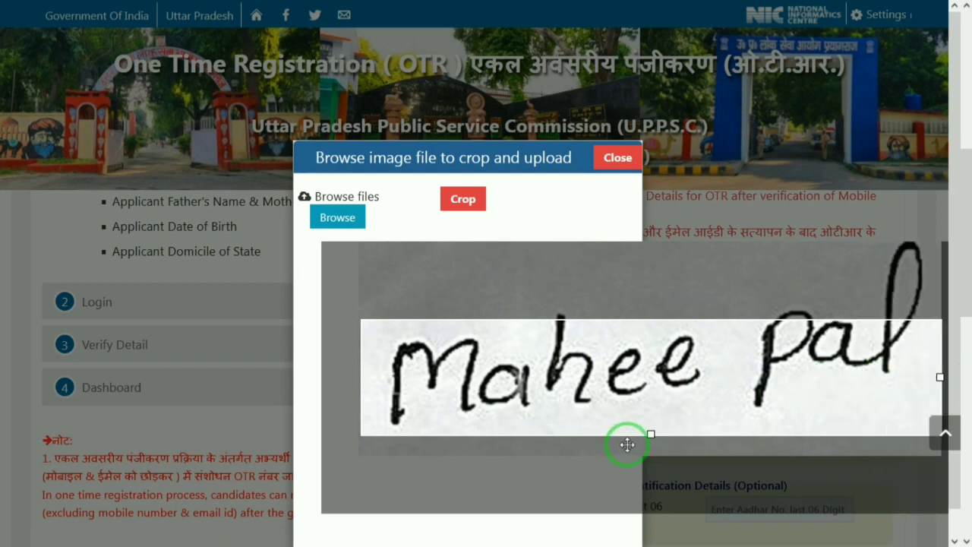
left_click_drag(650, 433, 660, 536)
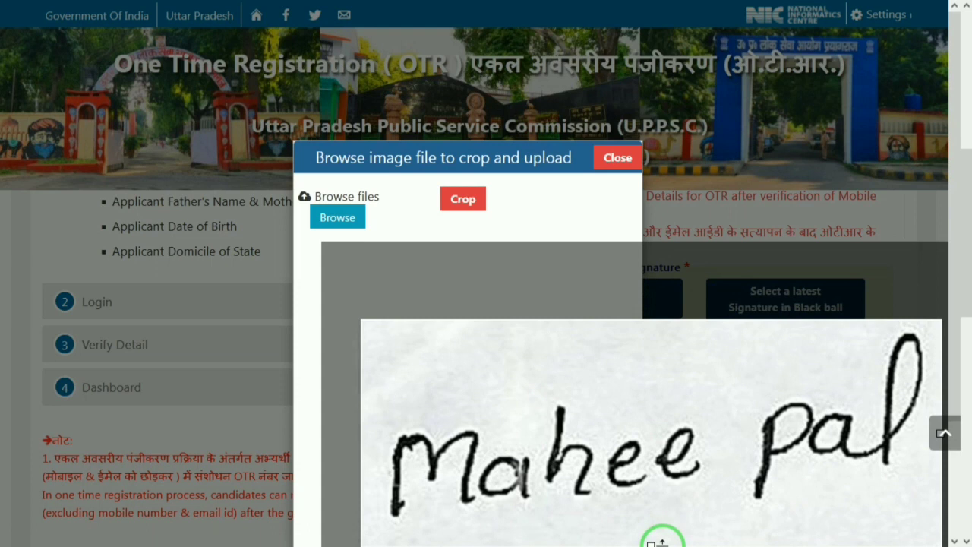
left_click(463, 198)
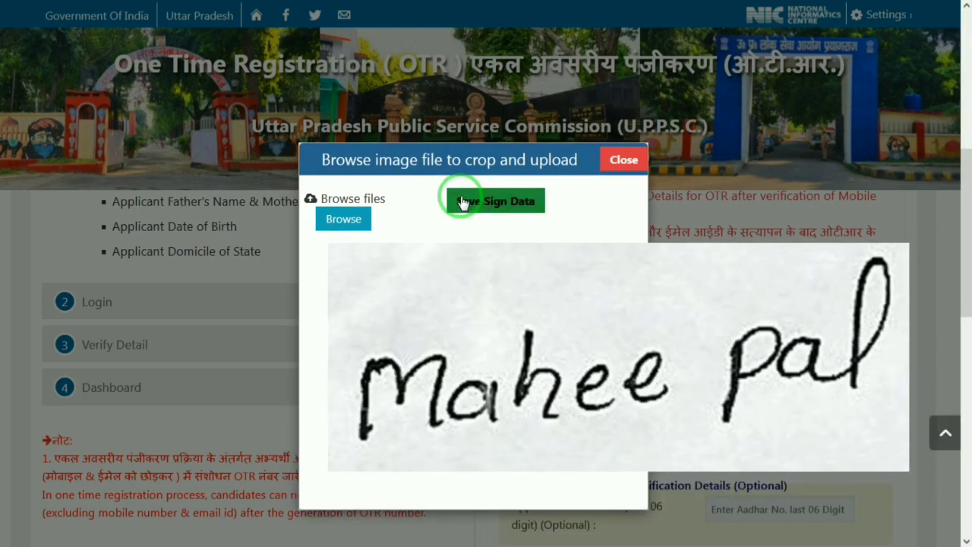
left_click(481, 204)
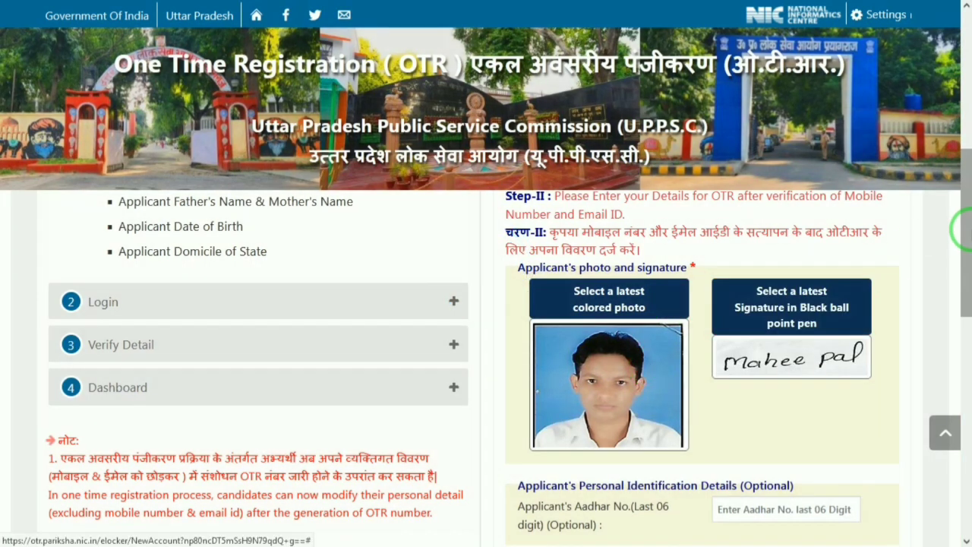
left_click_drag(959, 226, 959, 297)
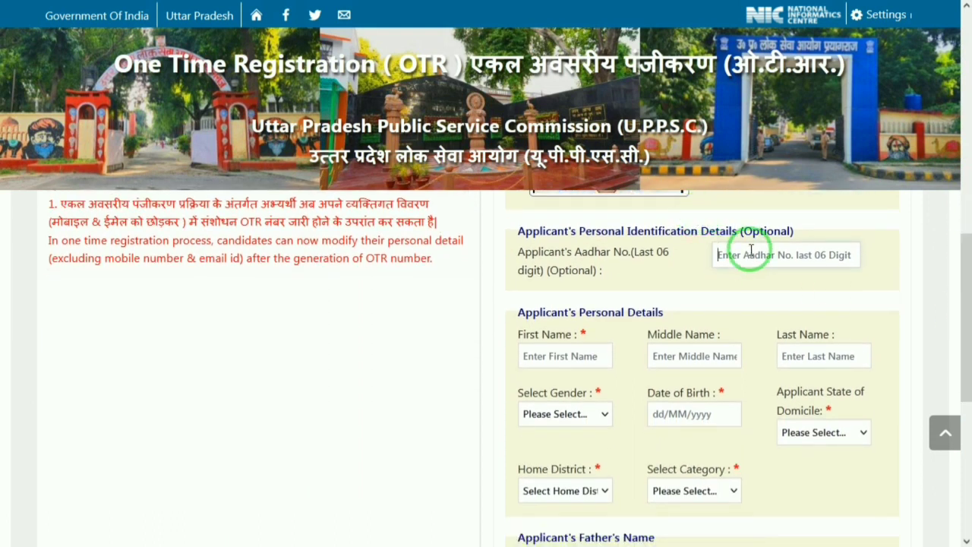
left_click(740, 257)
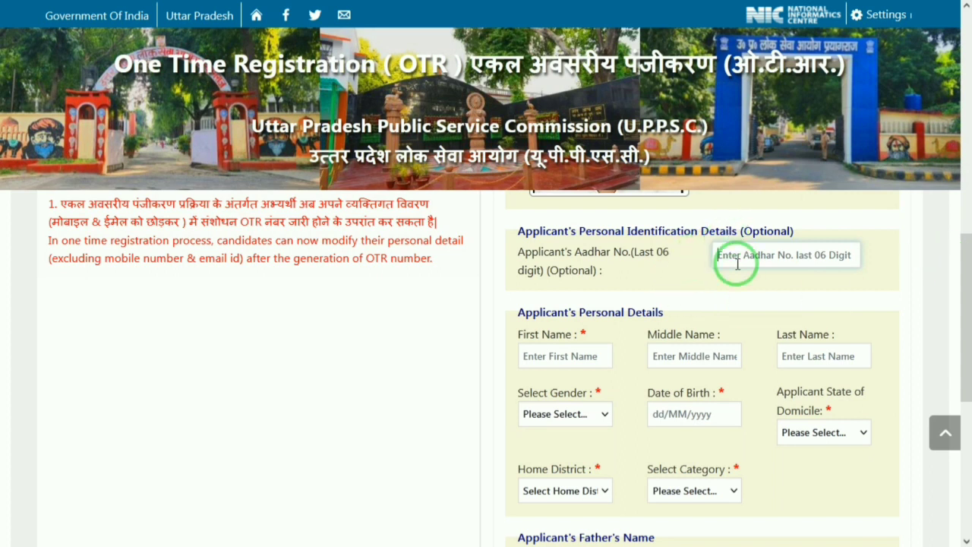
scroll(963, 277, "down", 2)
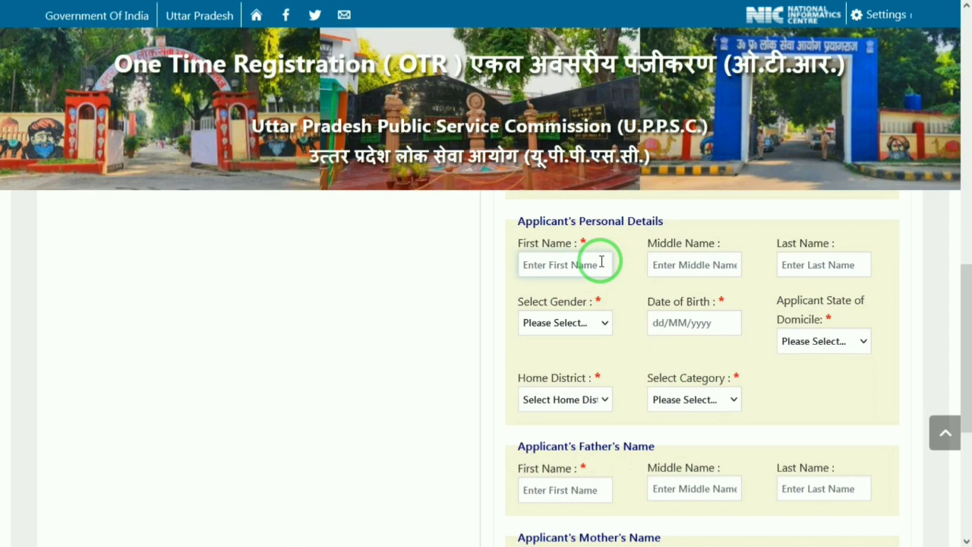
key("Tab")
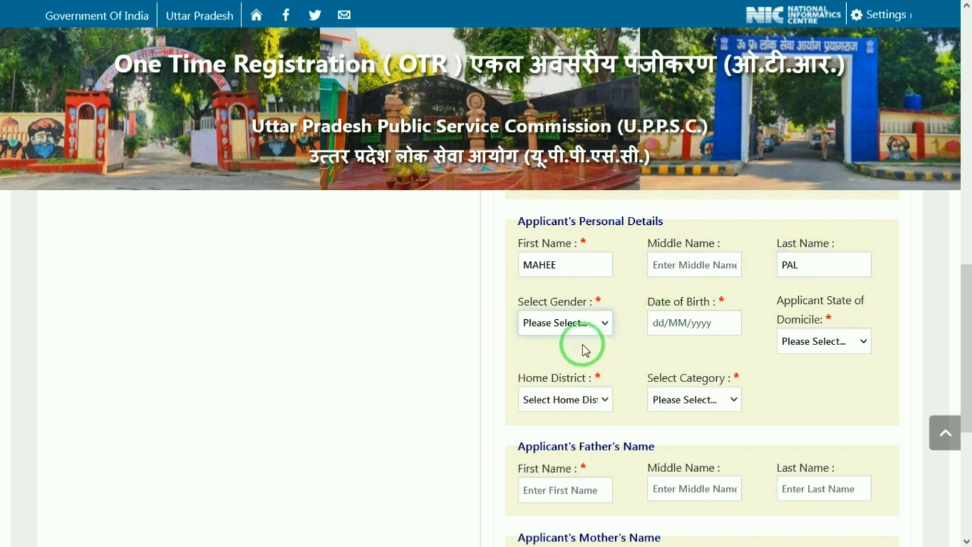
left_click(548, 322)
left_click(541, 366)
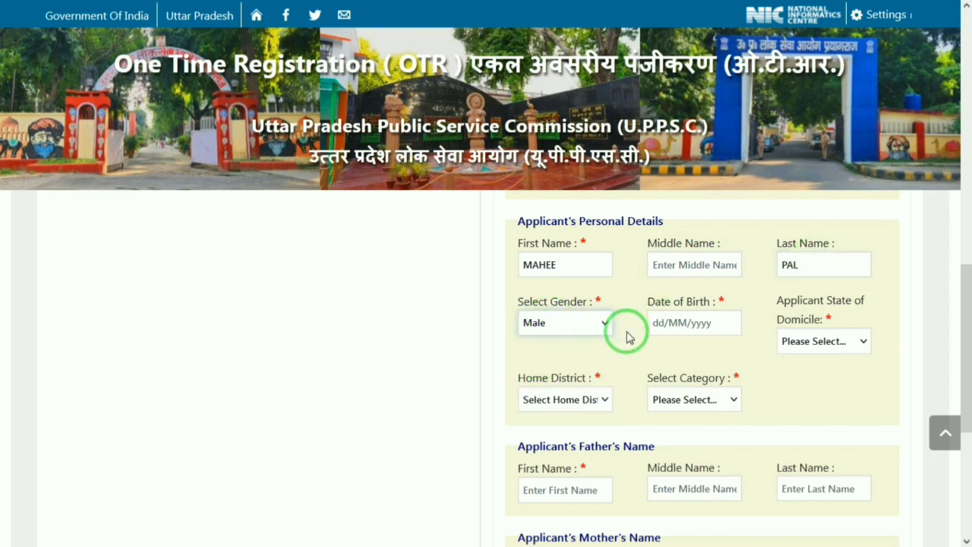
left_click(688, 321)
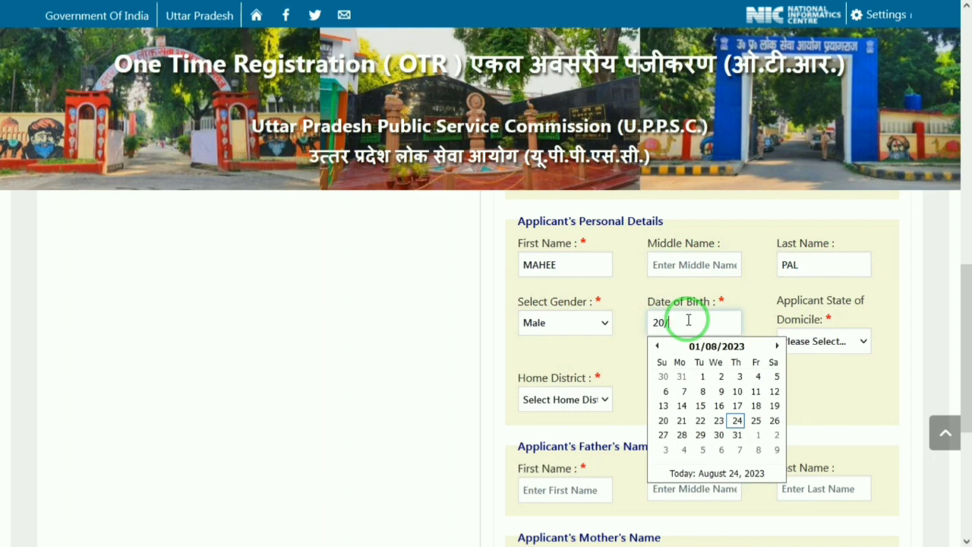
- Choose UTTAR PRADESH as the state of domicile
left_click(844, 345)
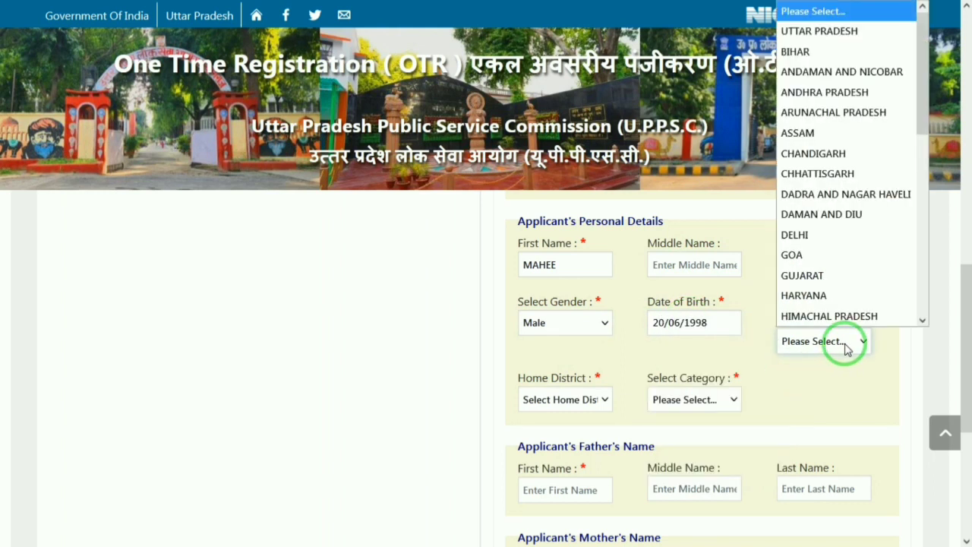
key("Down")
key("Return")
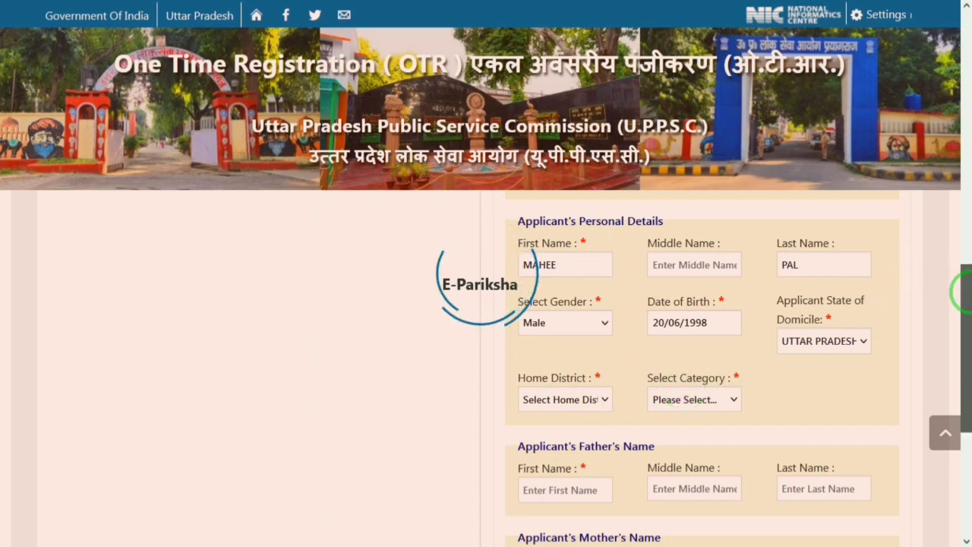
scroll(964, 304, "down", 1)
left_click_drag(958, 303, 961, 347)
left_click(543, 260)
scroll(574, 314, "up", 3)
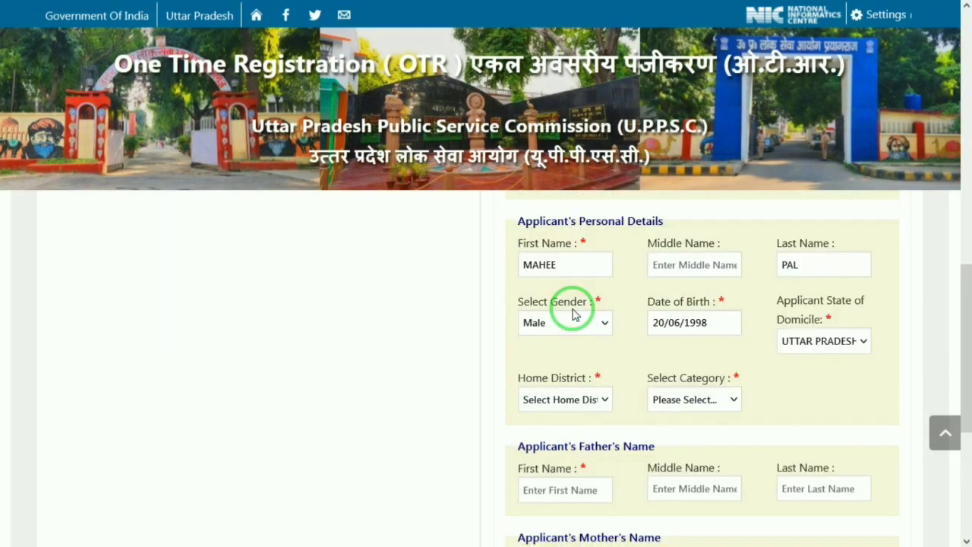
- Set the home district to MATHURA and the category to GENERAL
left_click(582, 407)
type("mat")
left_click(582, 407)
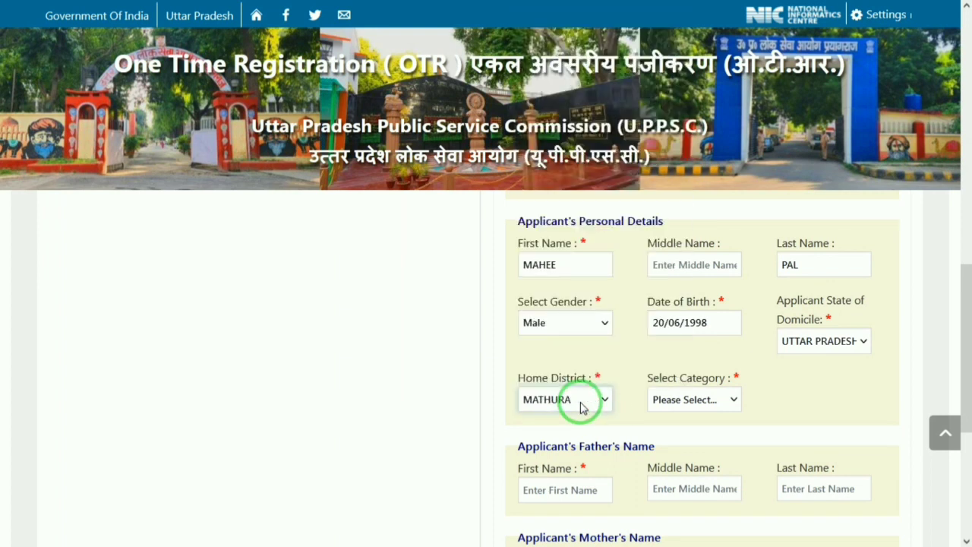
left_click(680, 399)
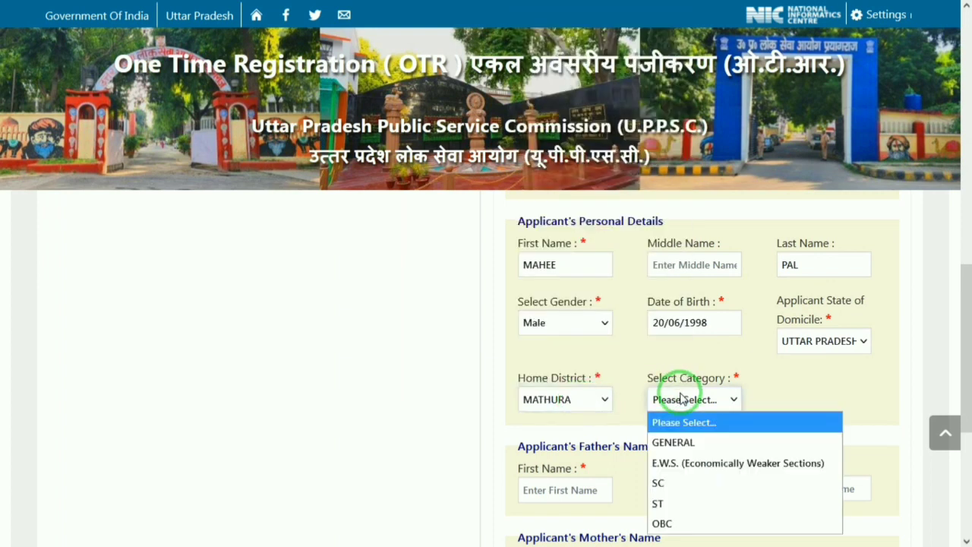
left_click(662, 441)
left_click_drag(963, 282, 962, 366)
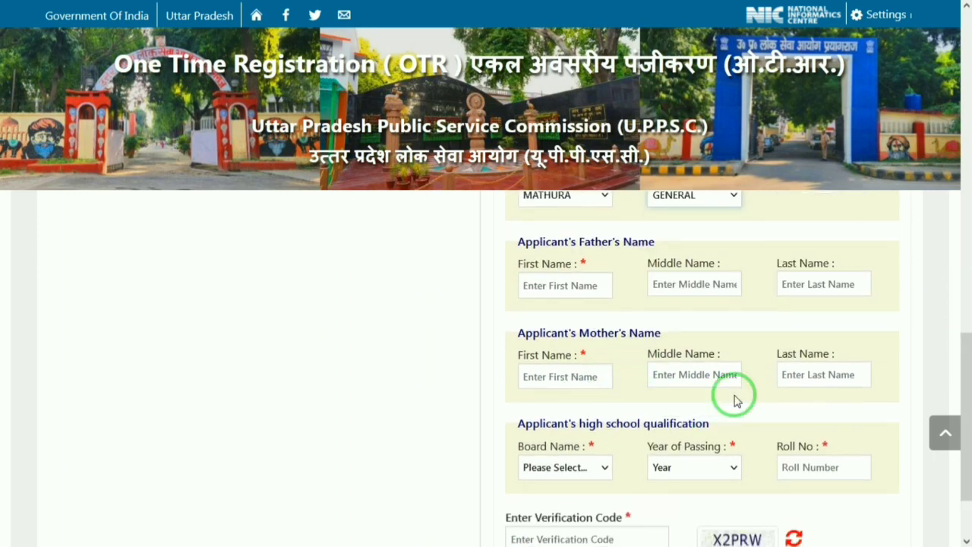
- Select UTTAR PRADESH BOARD with passing year 2013, then fill the roll number and verification code
left_click_drag(958, 396, 959, 431)
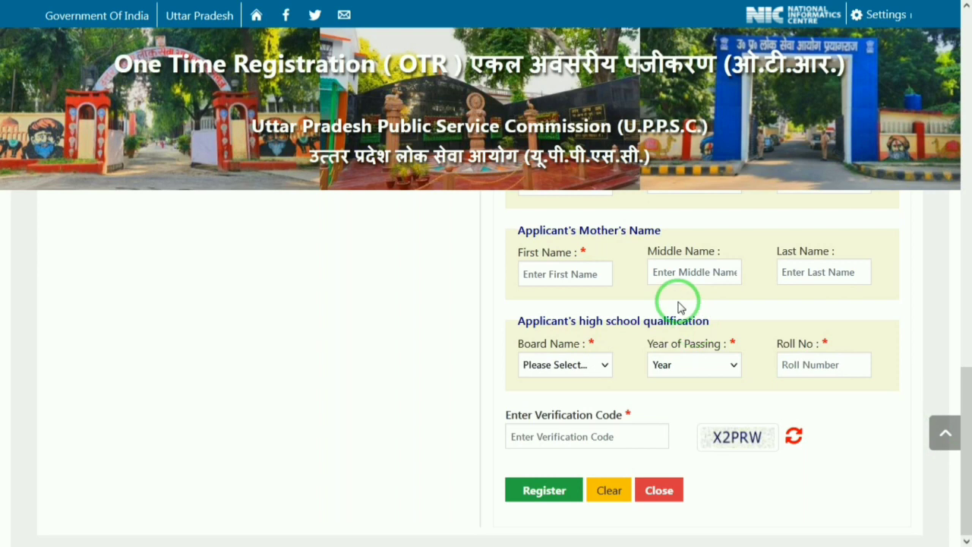
left_click(583, 365)
key("u")
key("Return")
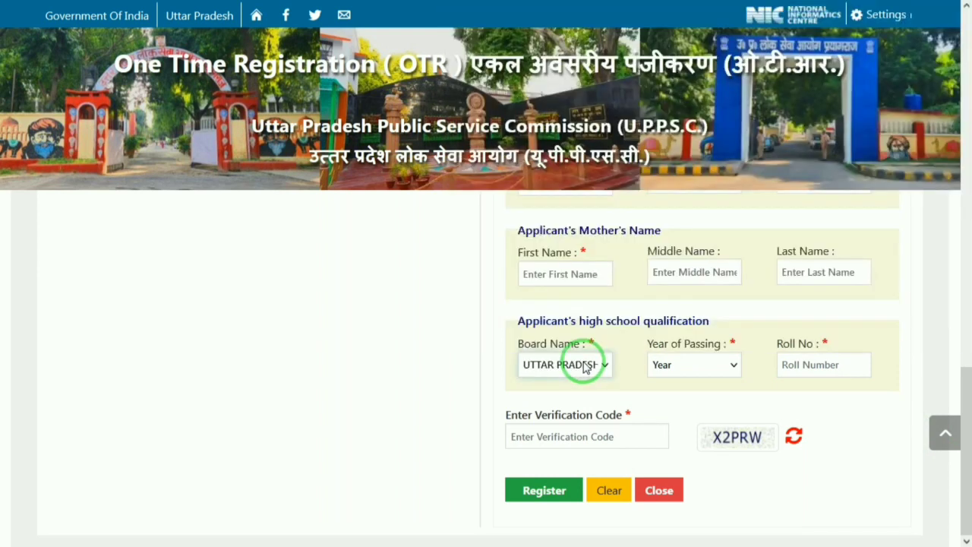
left_click(694, 368)
type("2013")
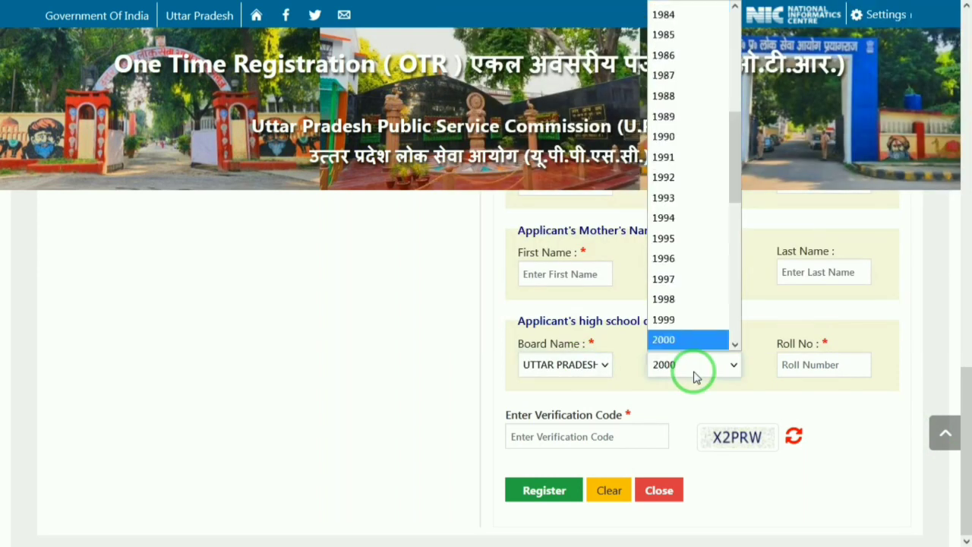
key("Return")
left_click(803, 366)
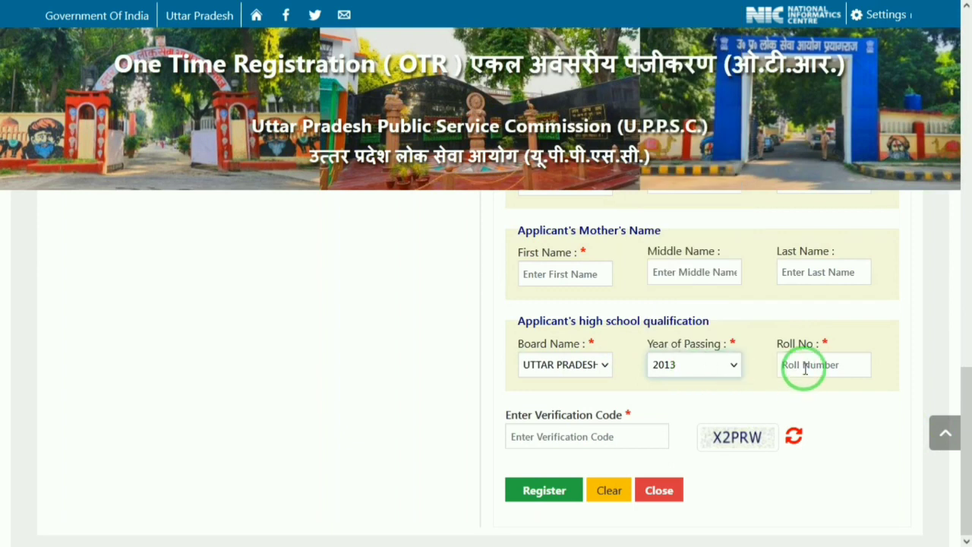
left_click(599, 438)
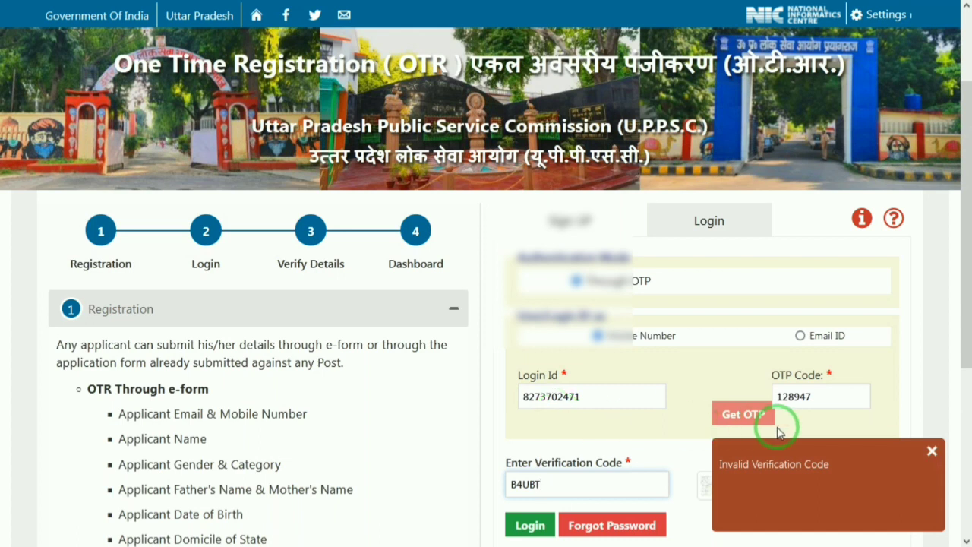
- Log in to the OTR account with the entered ID, OTP and verification code
left_click_drag(970, 311, 971, 390)
left_click(530, 388)
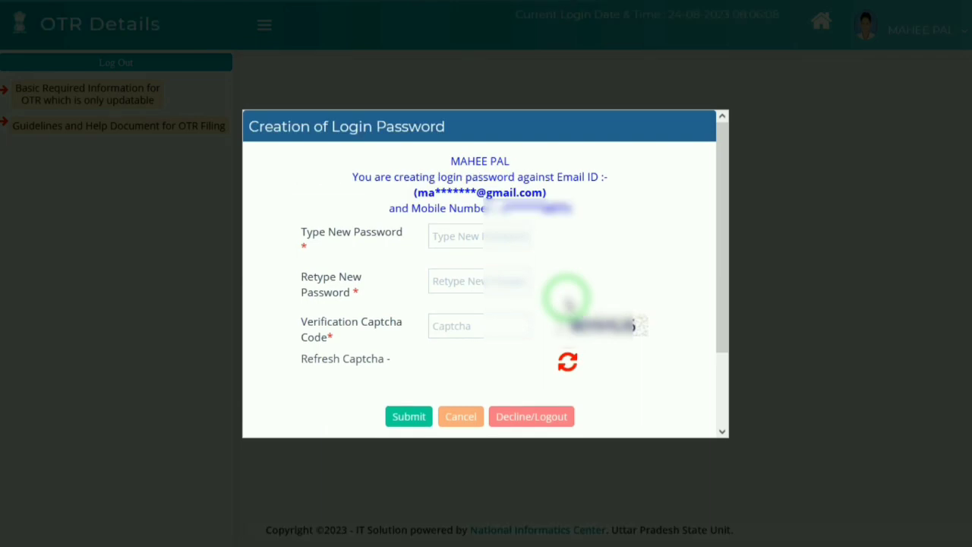
- Set and confirm a new login password, enter the captcha, submit, and decline saving it in Firefox
left_click(451, 238)
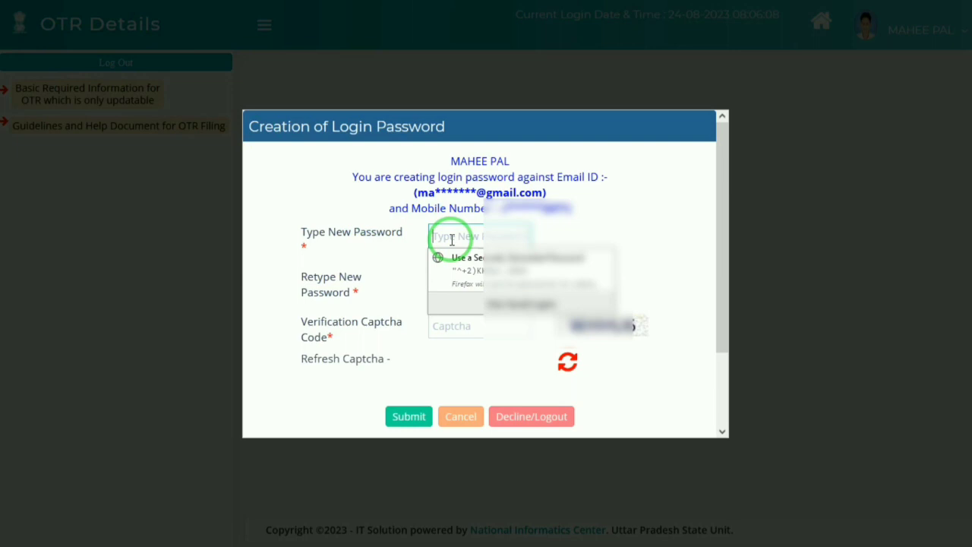
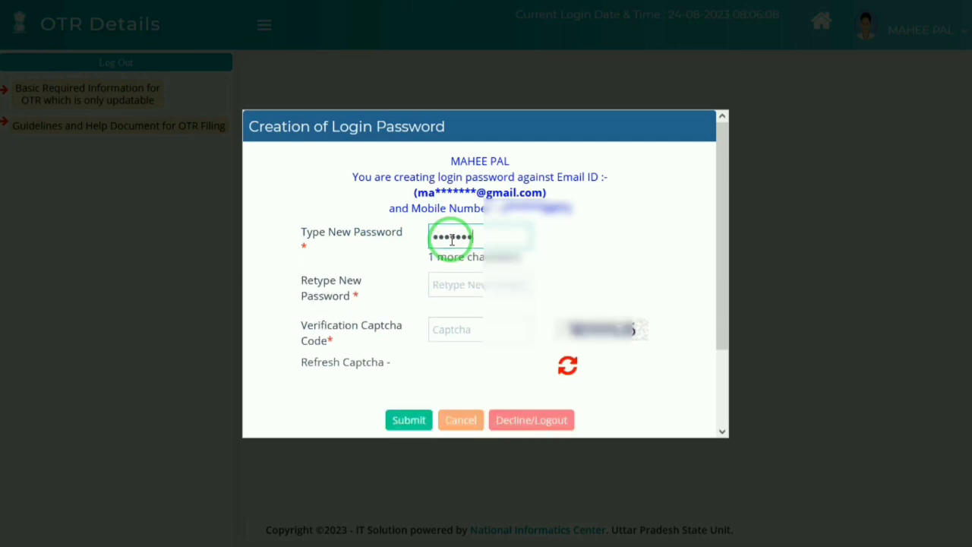
key("Tab")
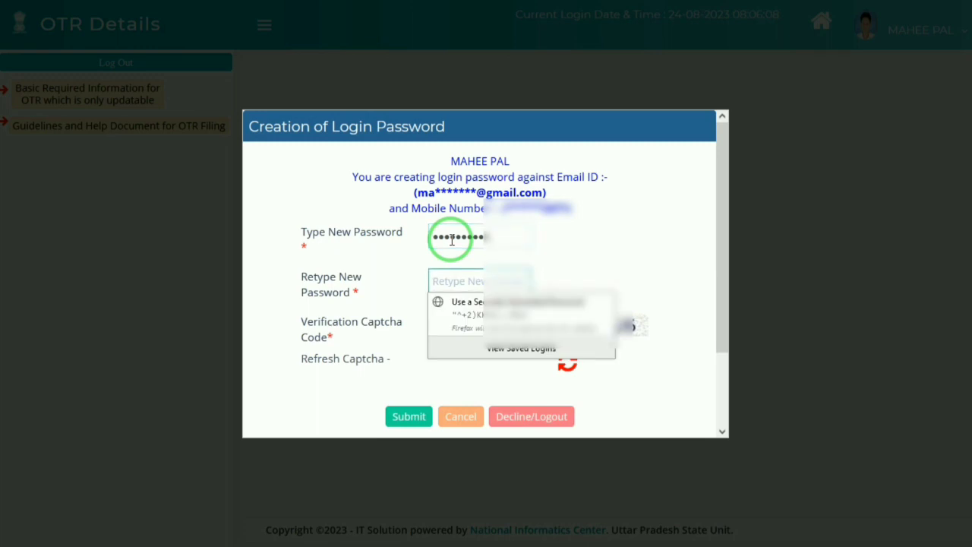
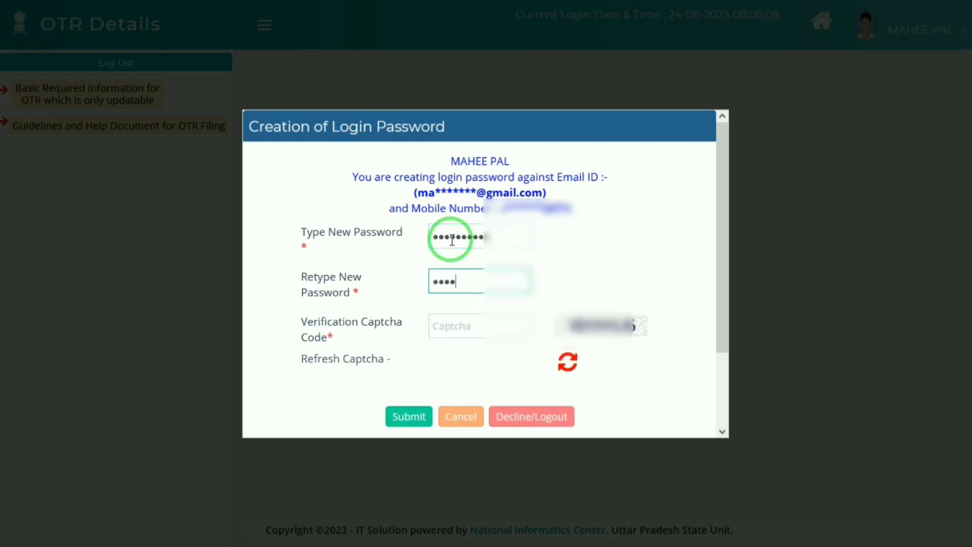
key("Tab")
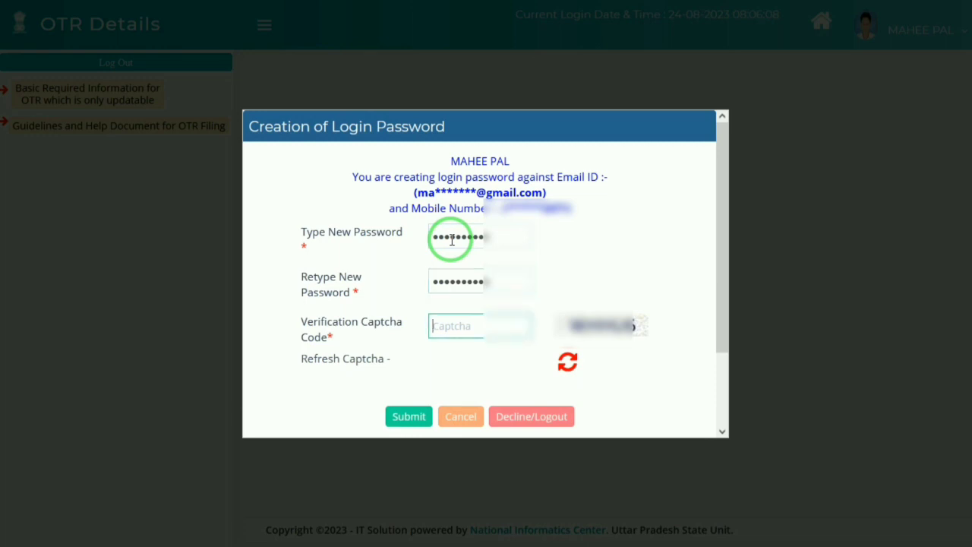
left_click(403, 418)
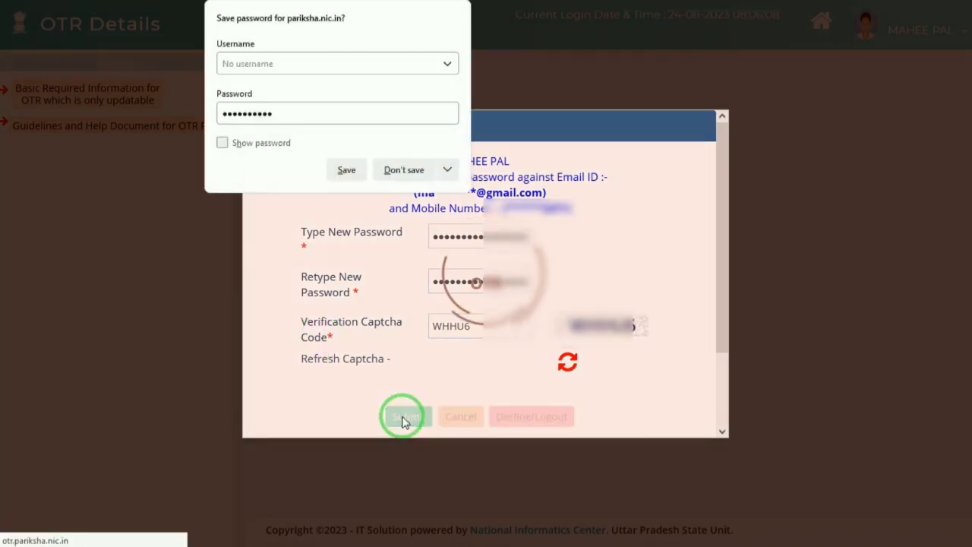
left_click(403, 170)
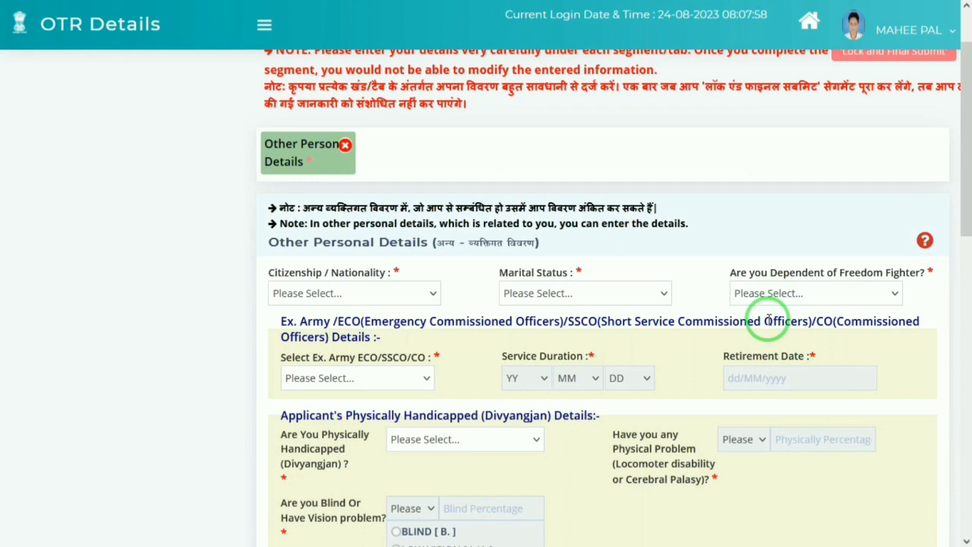
- Set citizenship to Citizen of India and marital status to Single
left_click(293, 295)
key("Down")
key("Return")
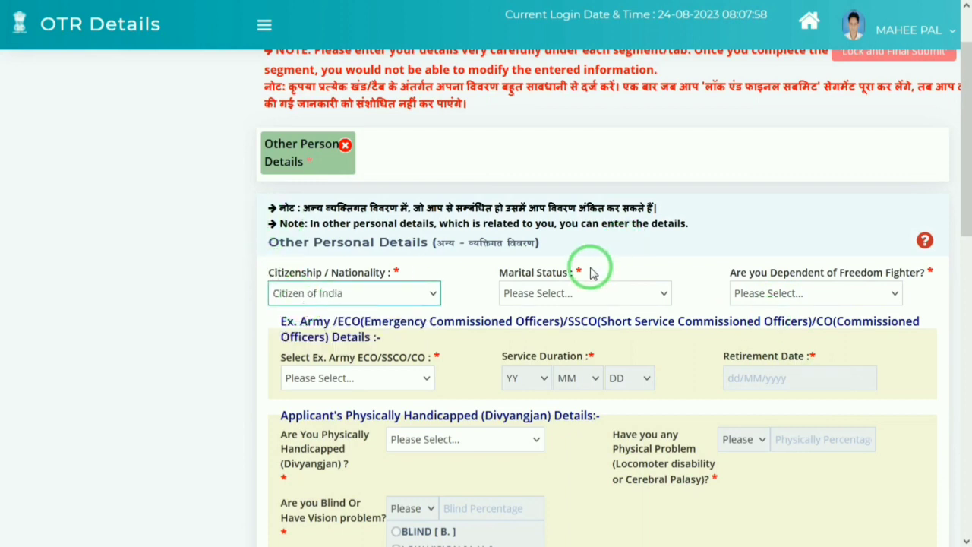
left_click(578, 291)
key("Down")
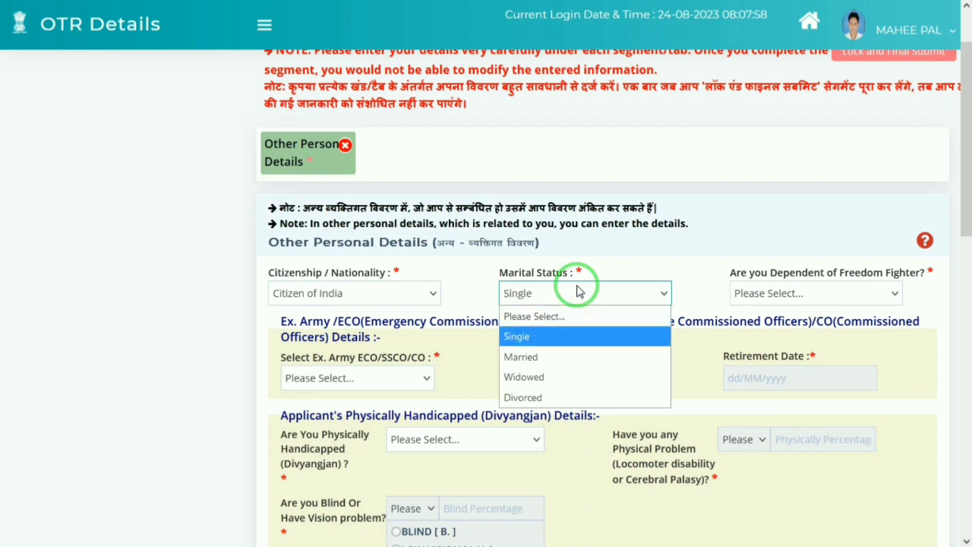
key("Return")
- Answer No for freedom-fighter dependent and for Ex. Army/ECO/SSCO/CO
left_click(806, 298)
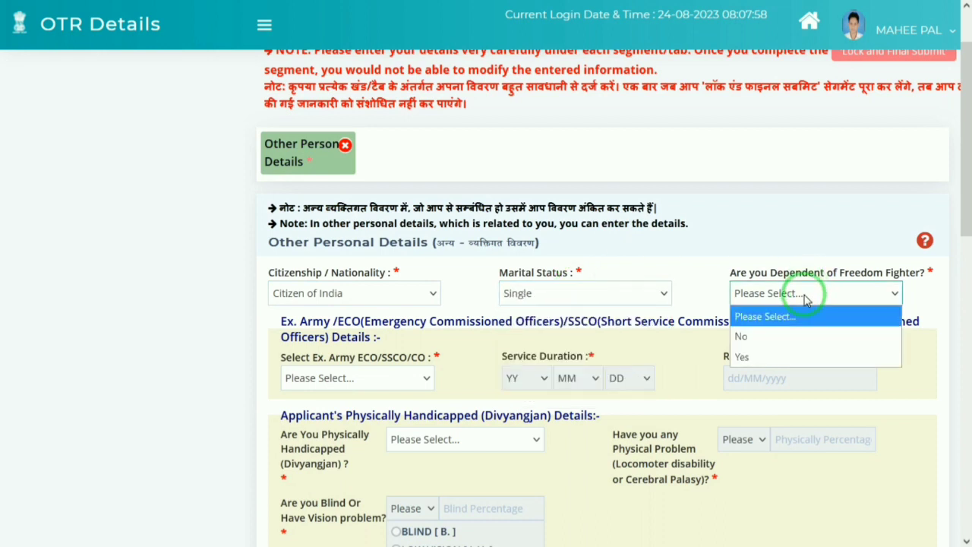
left_click(734, 331)
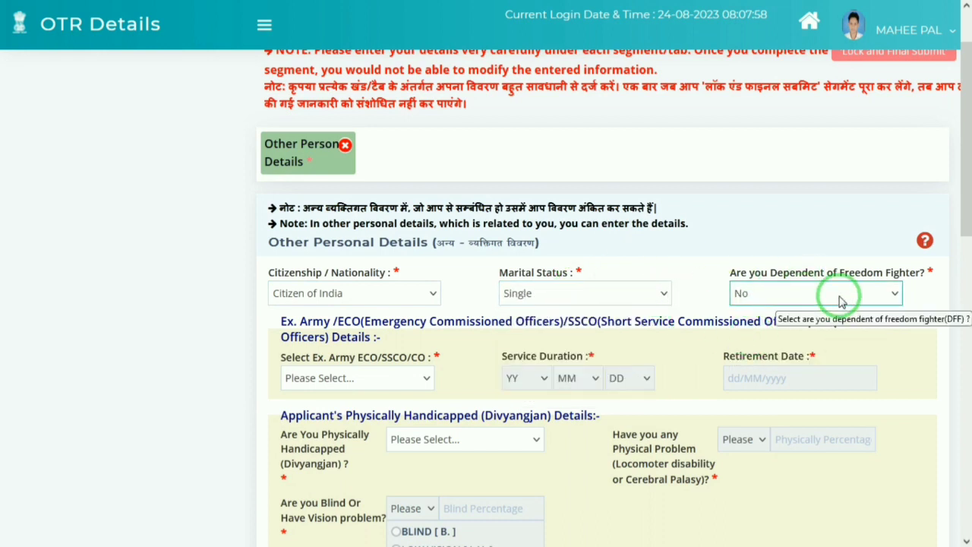
left_click(301, 386)
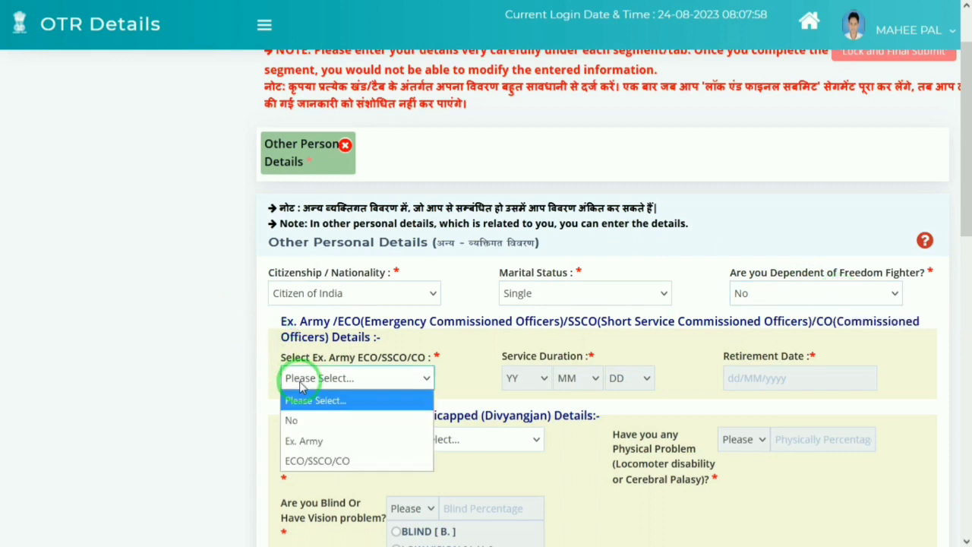
key("Down")
key("Return")
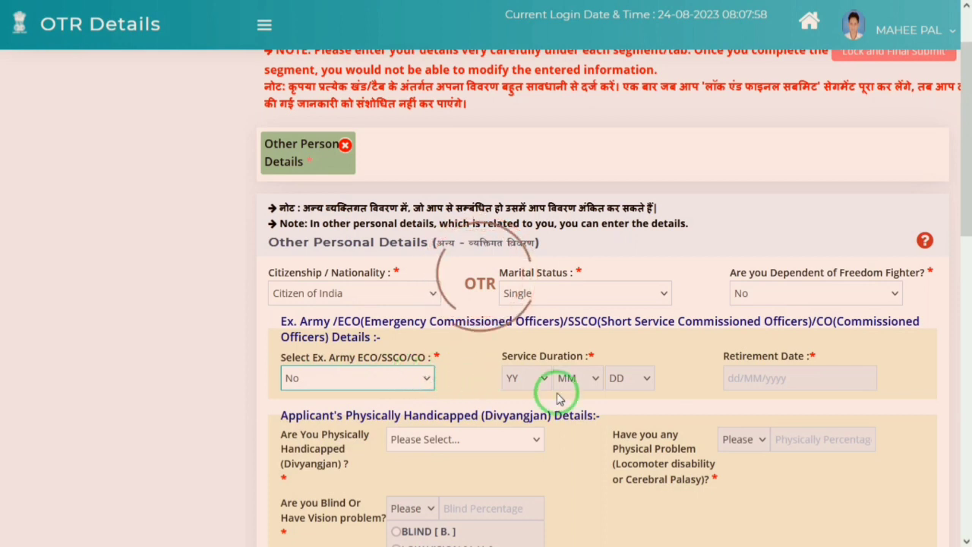
left_click_drag(960, 204, 959, 265)
- Answer No for Physically Handicapped and UPPSC debarment, then Save & Next and confirm with OK
left_click(448, 272)
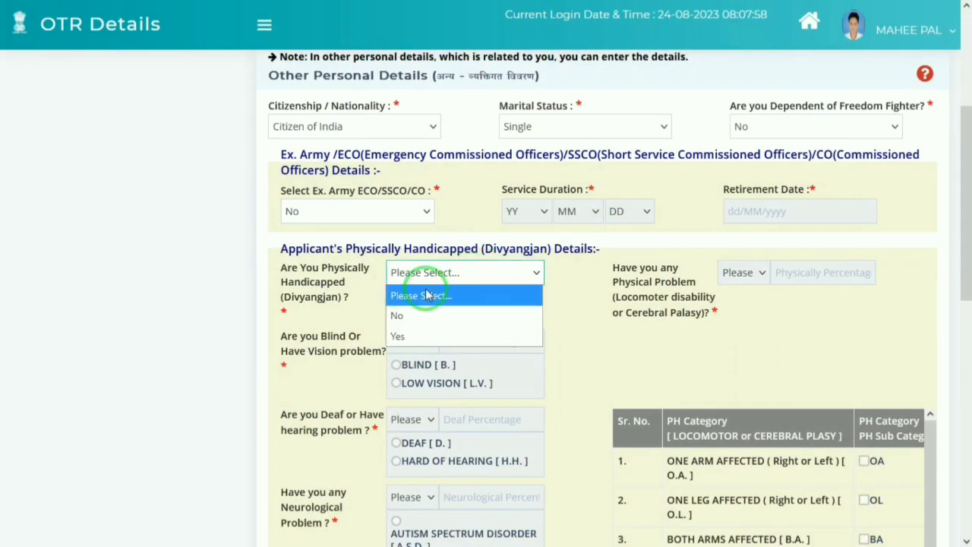
left_click(417, 315)
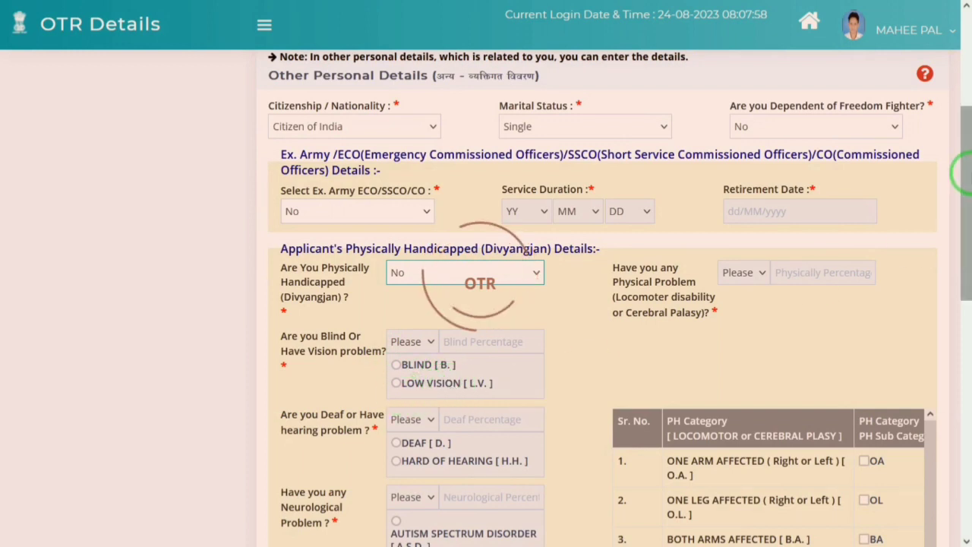
left_click_drag(961, 190, 961, 288)
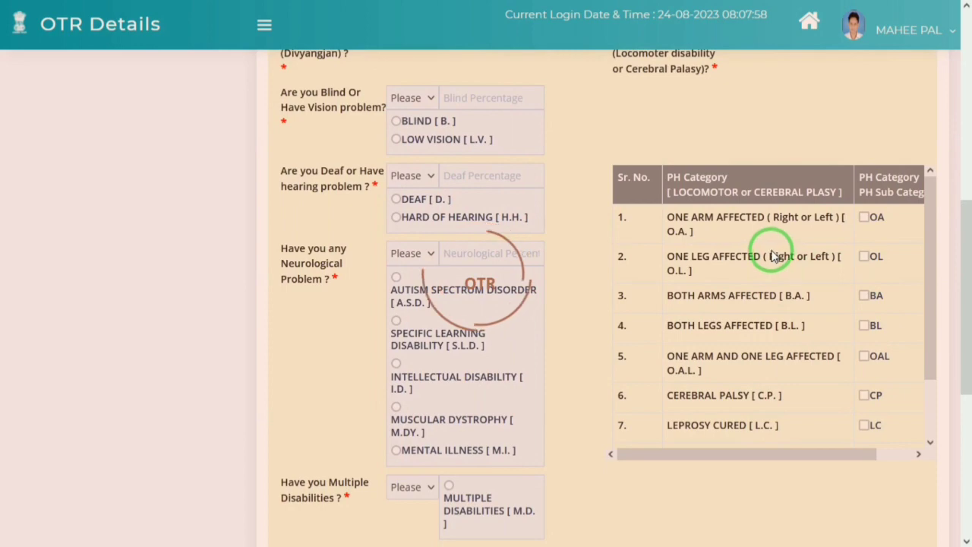
left_click_drag(969, 326, 245, 340)
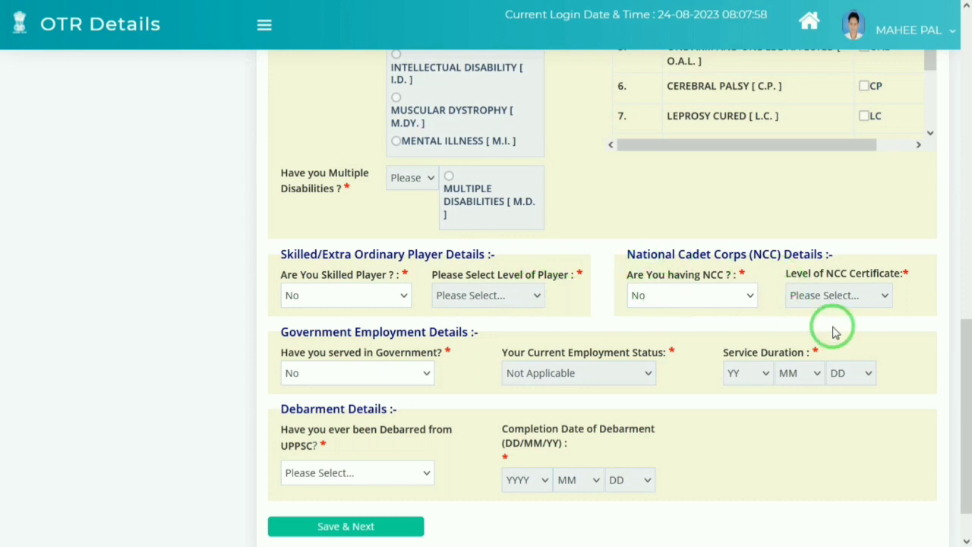
left_click_drag(955, 397, 968, 433)
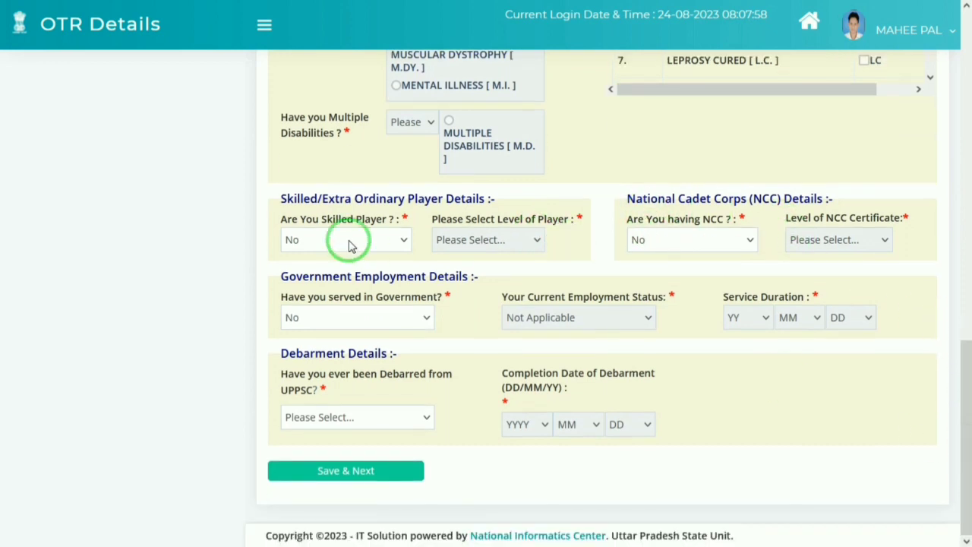
left_click(323, 414)
left_click(300, 459)
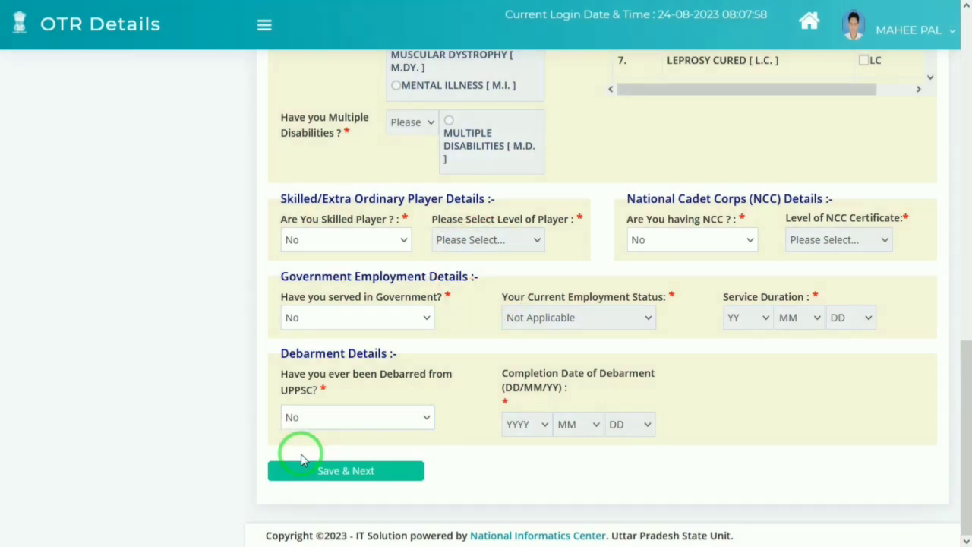
left_click(354, 476)
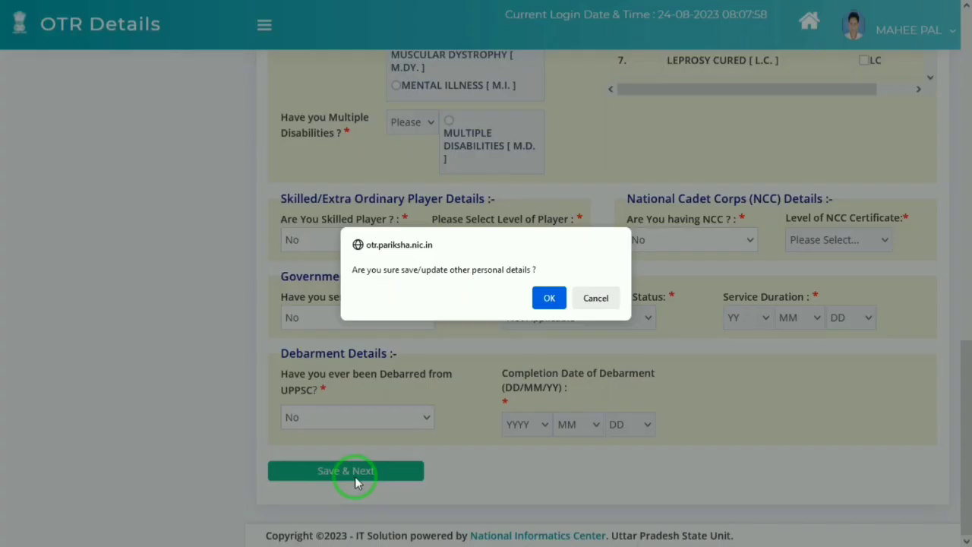
left_click(548, 298)
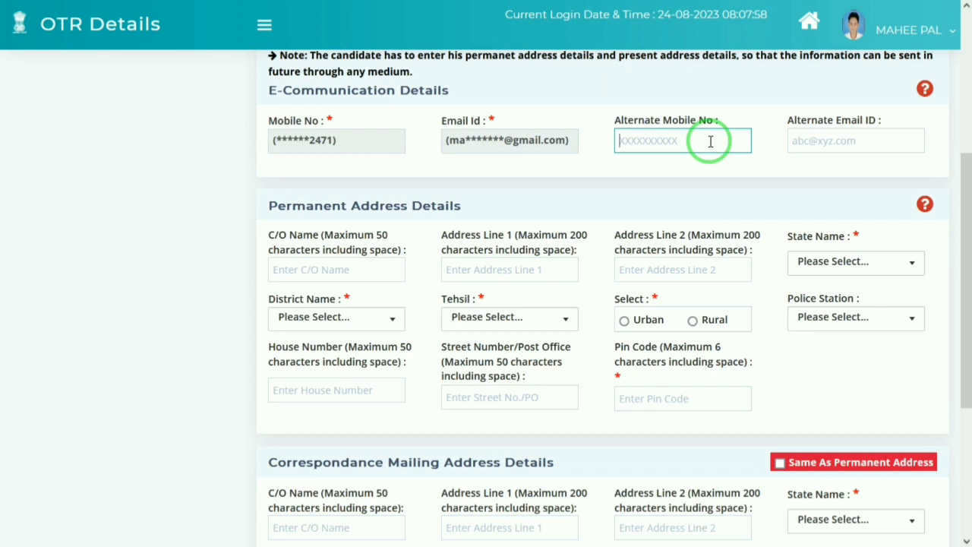
- Fill the permanent address care-of name and both address lines, and set state to UTTAR PRADESH
left_click(794, 141)
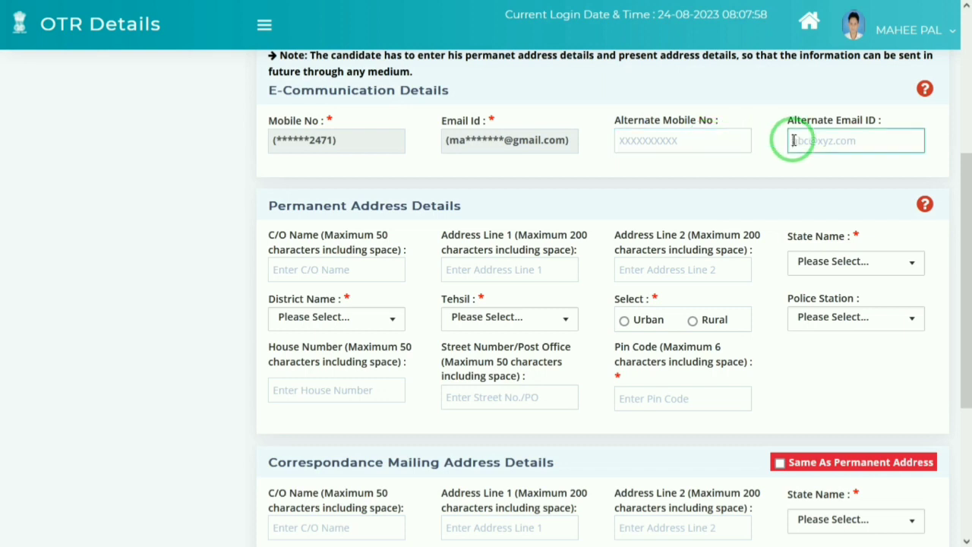
left_click(297, 273)
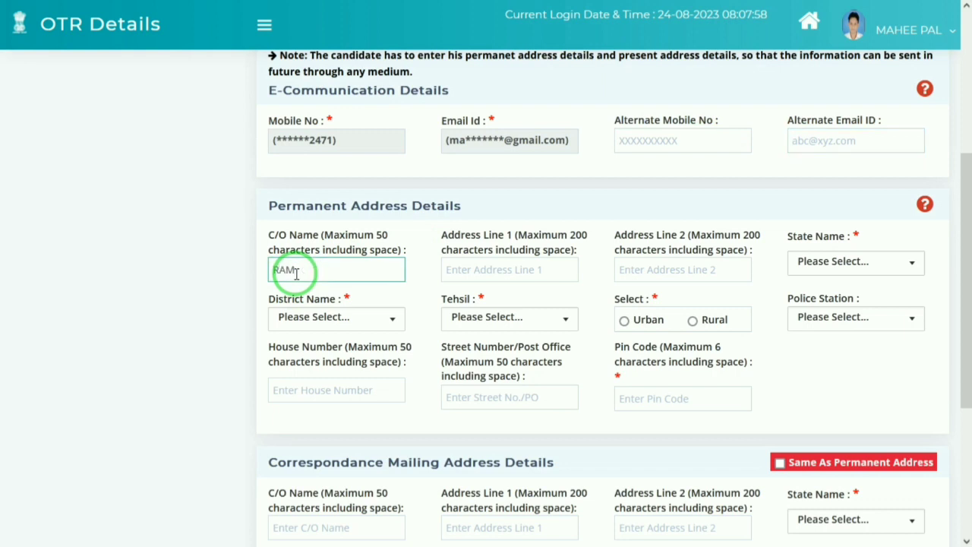
left_click(500, 267)
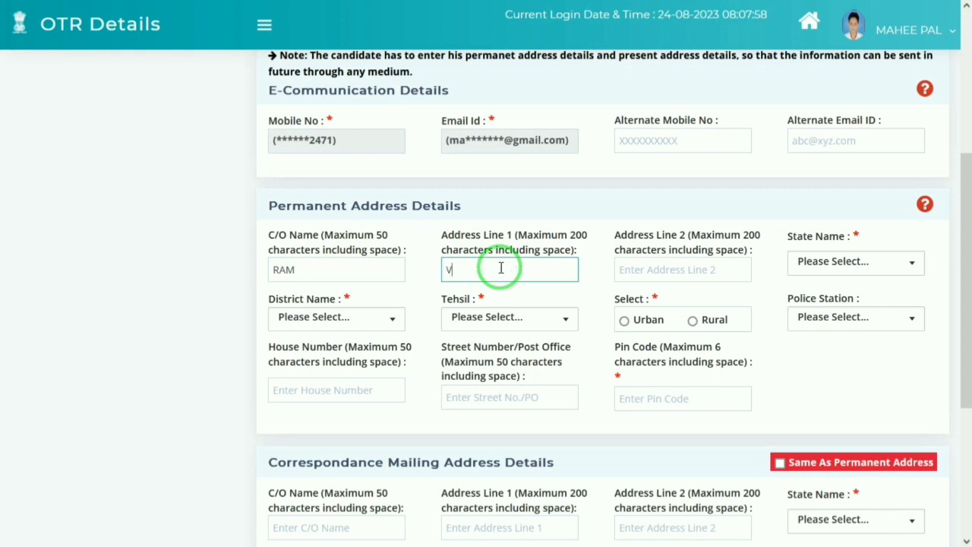
key("Tab")
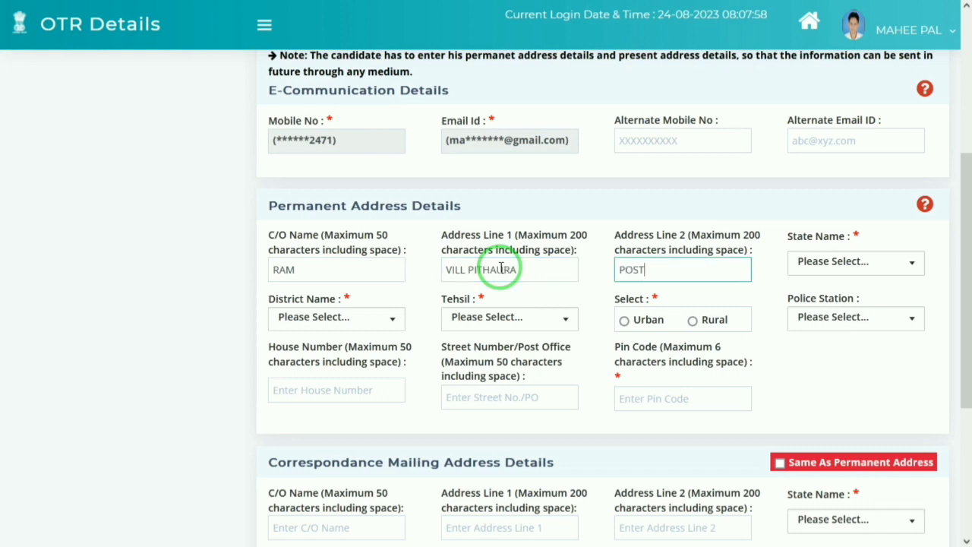
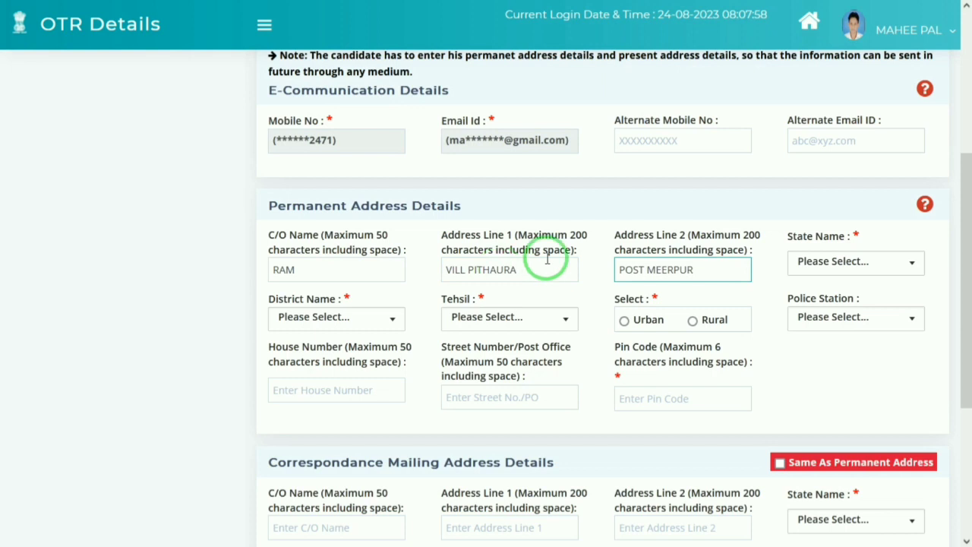
left_click(841, 266)
key("Down")
key("Return")
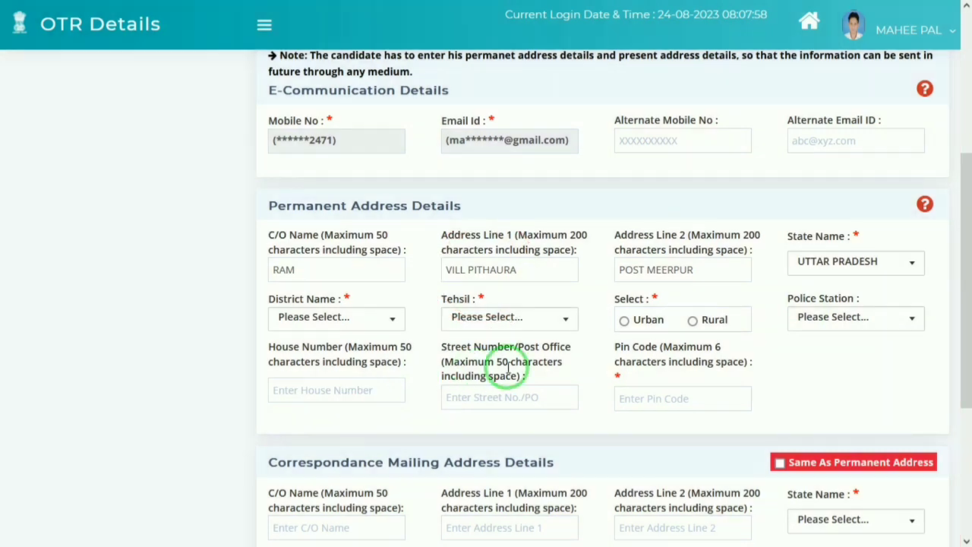
- Search 'MATH' and set the permanent address district to MATHURA
left_click(293, 321)
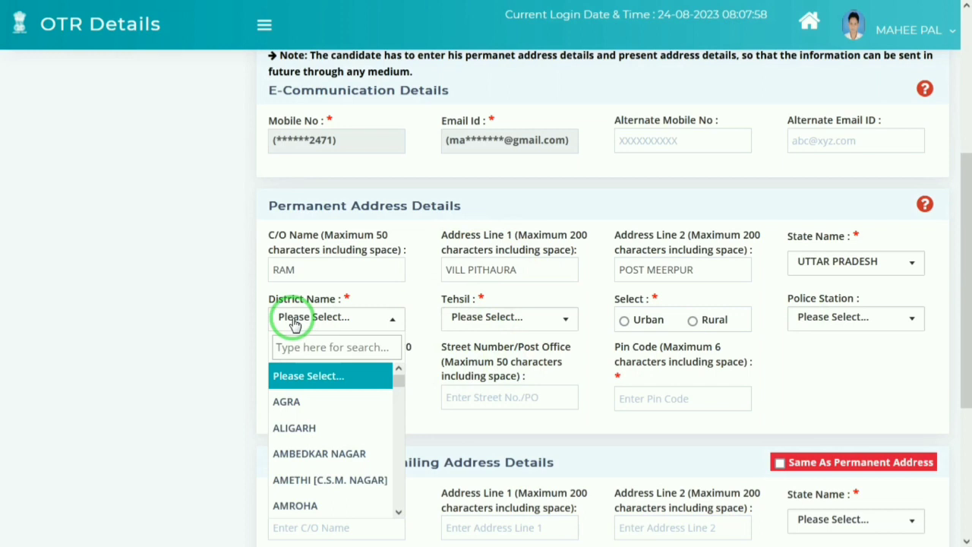
left_click(305, 346)
type("MATH")
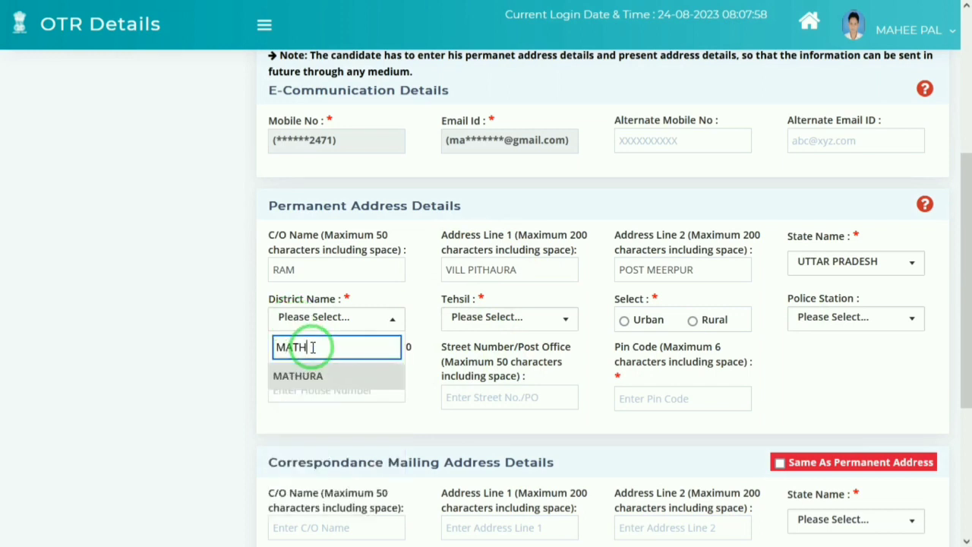
key("Return")
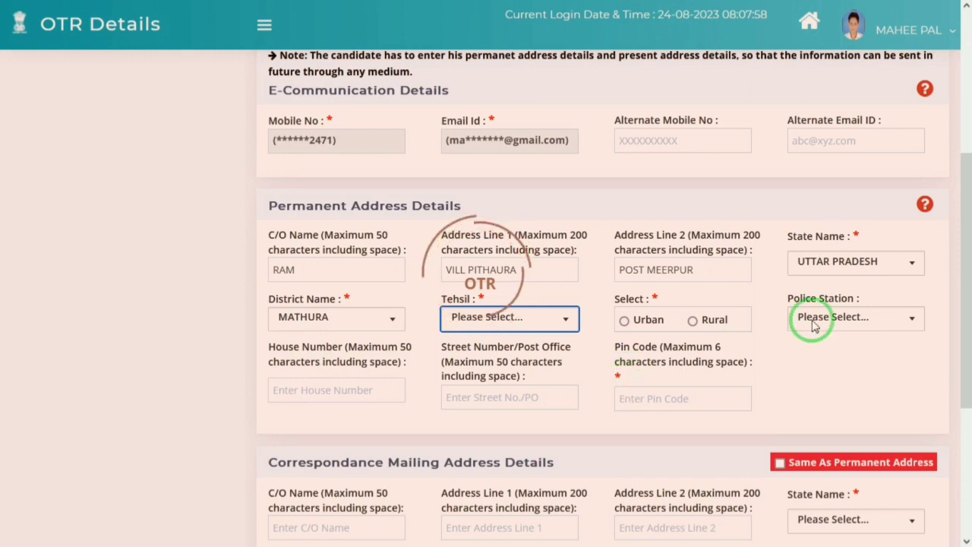
left_click_drag(965, 289, 965, 434)
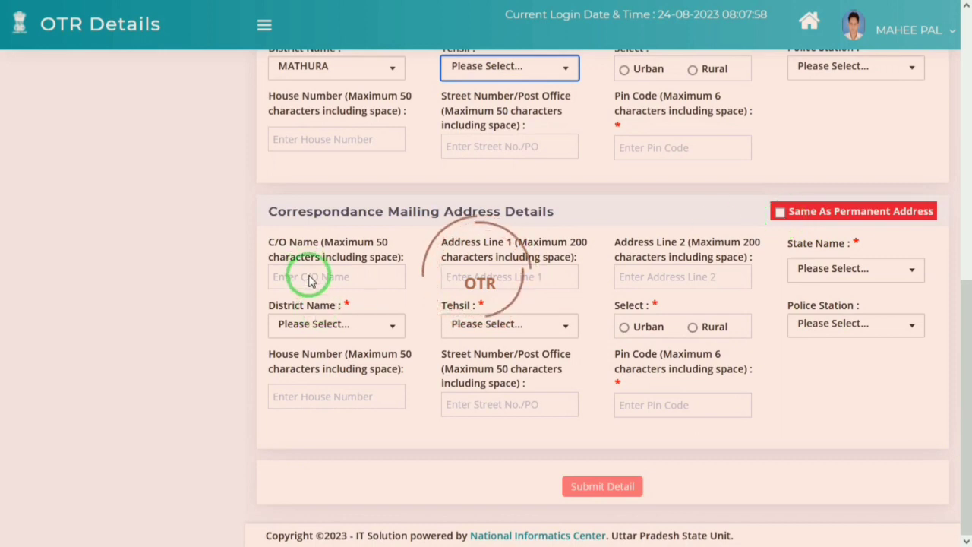
- Submit the address details and choose MAANT as the tehsil
left_click(582, 490)
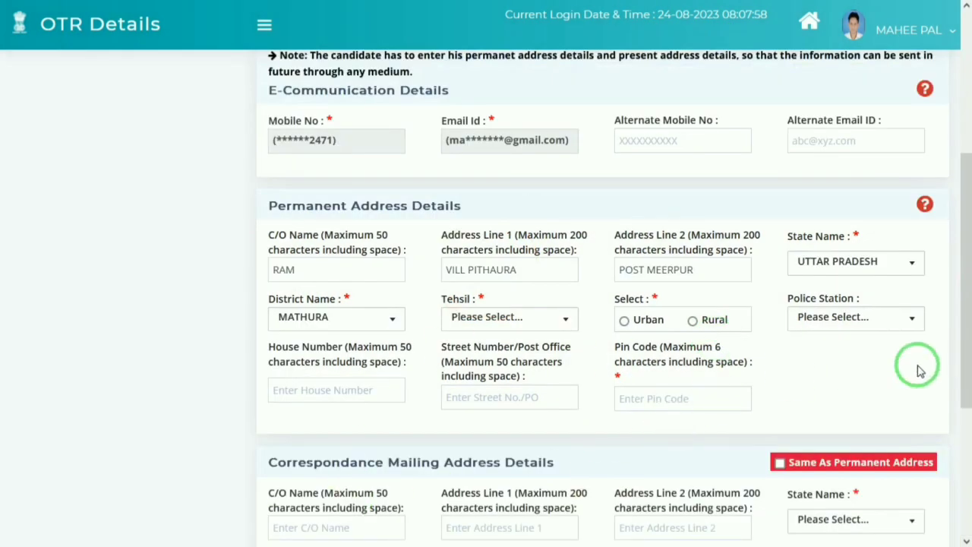
left_click(481, 320)
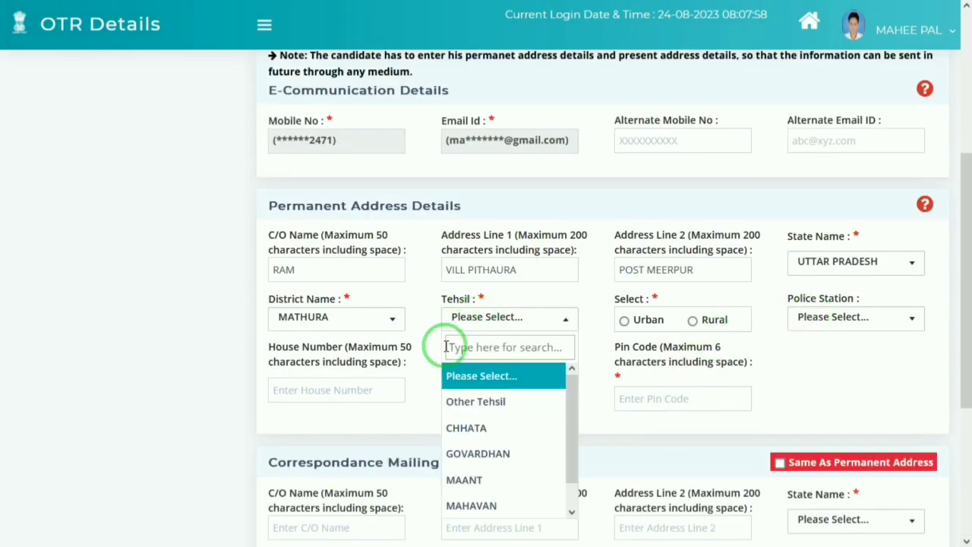
left_click(465, 491)
left_click_drag(961, 302, 961, 478)
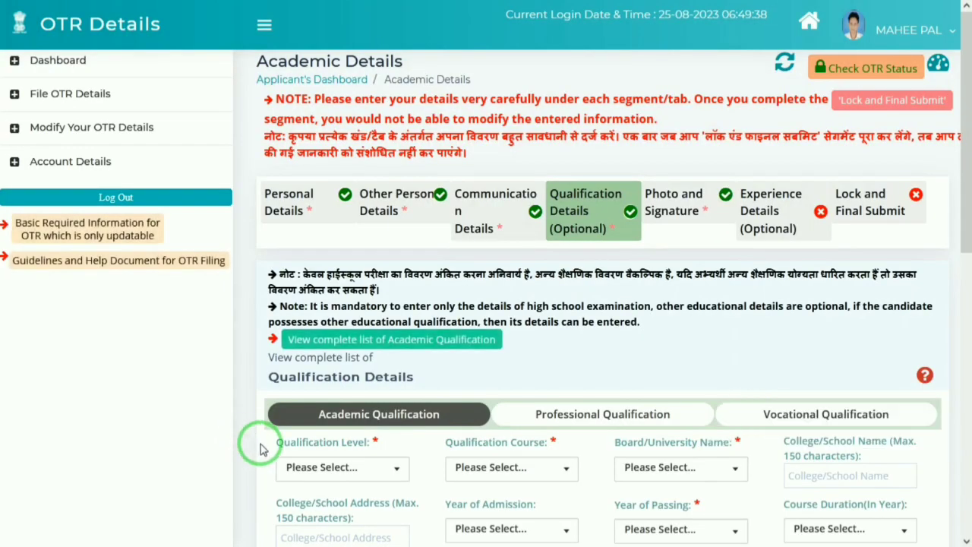
- Set the qualification level to High School with course High School - General
left_click(300, 467)
key("Down")
key("Down")
key("Up")
key("Return")
key("Tab")
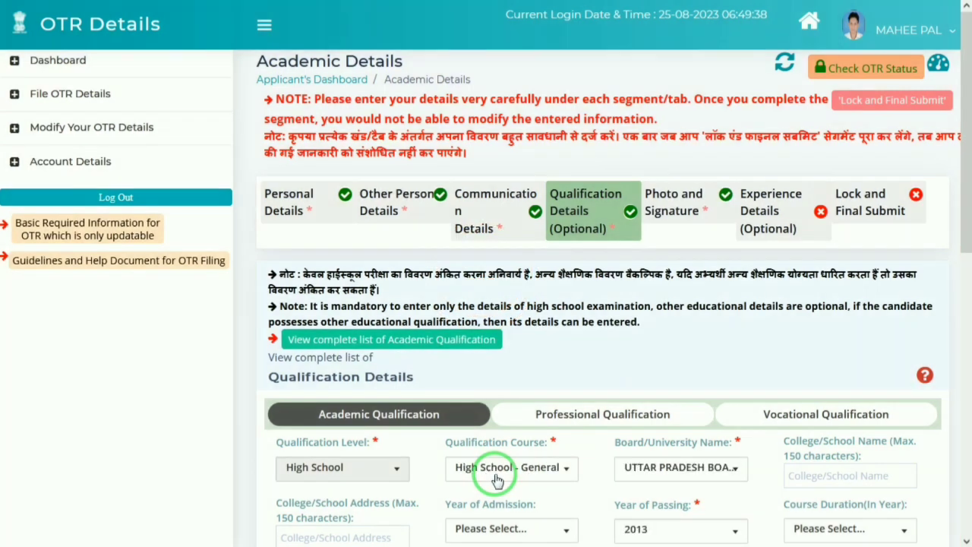
left_click(497, 480)
left_click(498, 479)
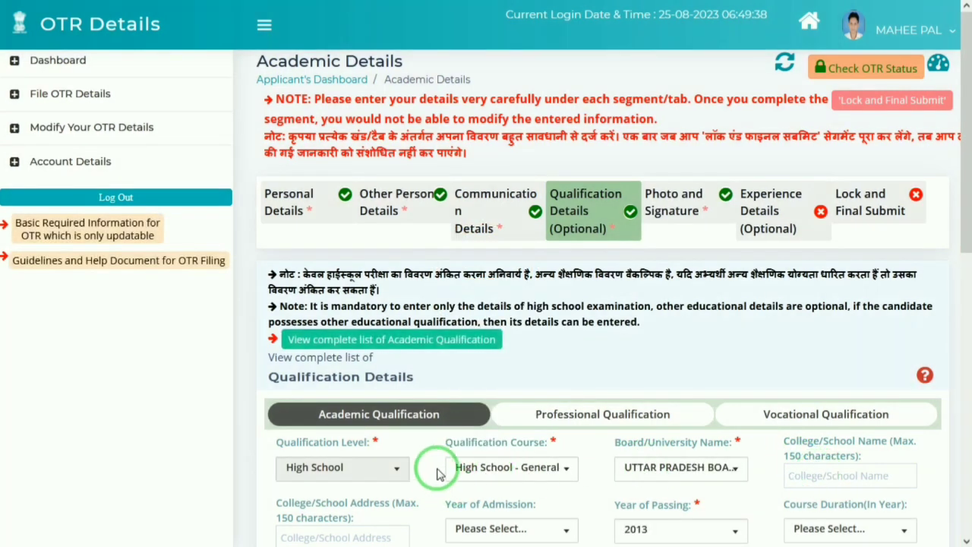
left_click(486, 468)
left_click(486, 468)
left_click(486, 464)
left_click(486, 464)
- Choose the UP board and enter school name 'janta' and address 'HJHEEL'
left_click(641, 468)
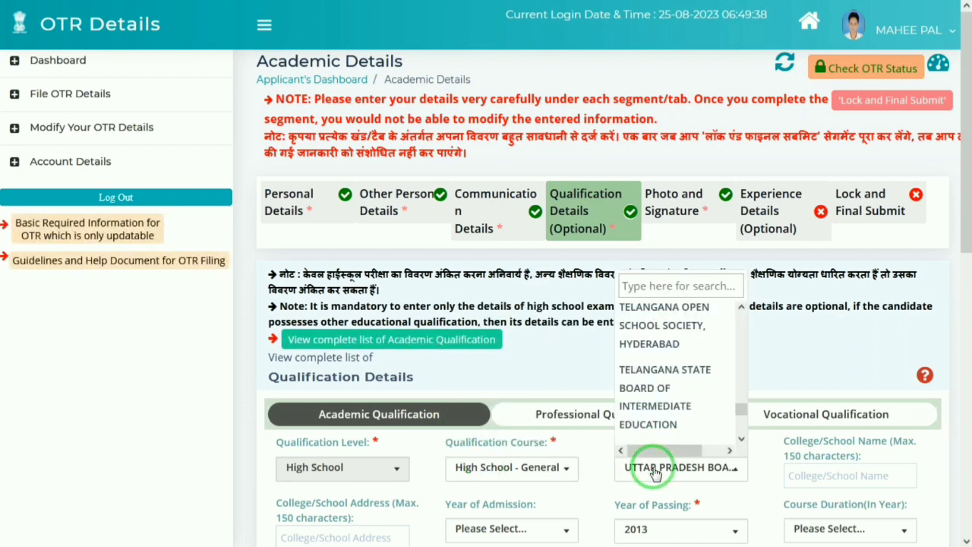
left_click(812, 475)
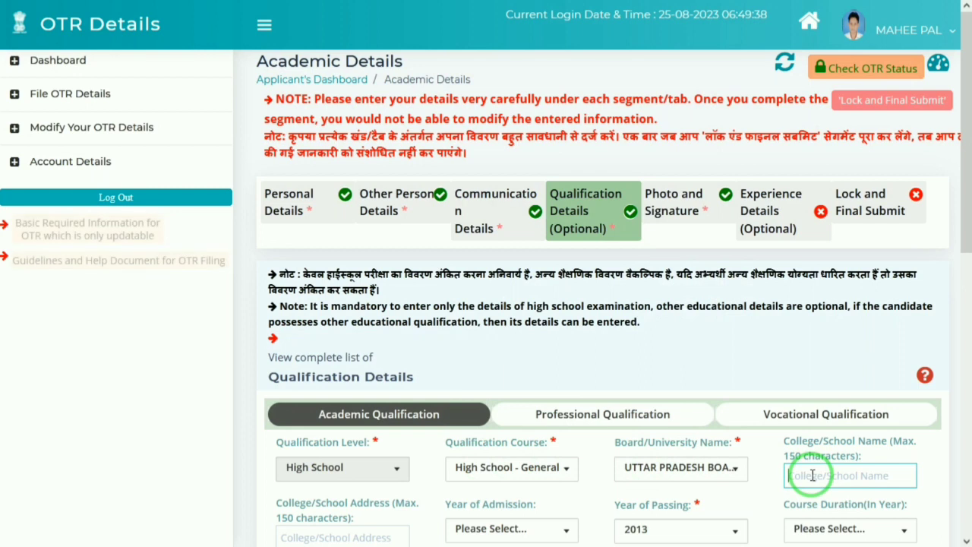
type("janta")
key("Tab")
scroll(960, 277, "down", 2)
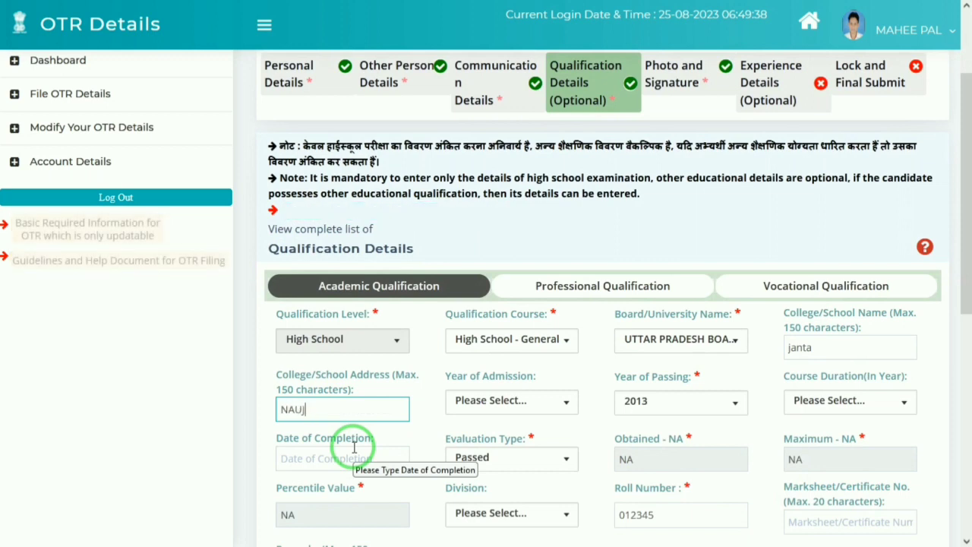
type("HJHEEL")
key("Tab")
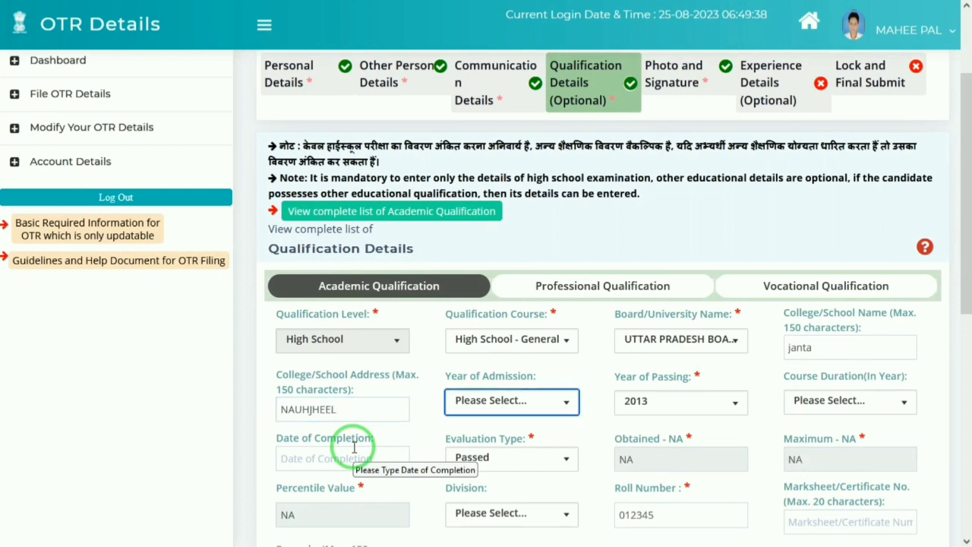
- Set the year of admission to 2012 and course duration to 01 Year
left_click(529, 412)
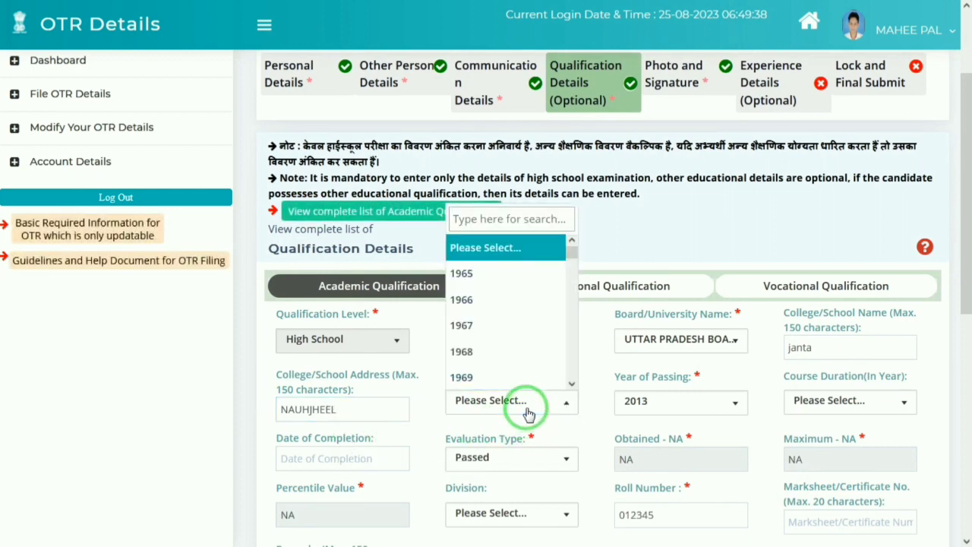
left_click(497, 221)
type("2013")
key("Return")
key("Tab")
key("Tab")
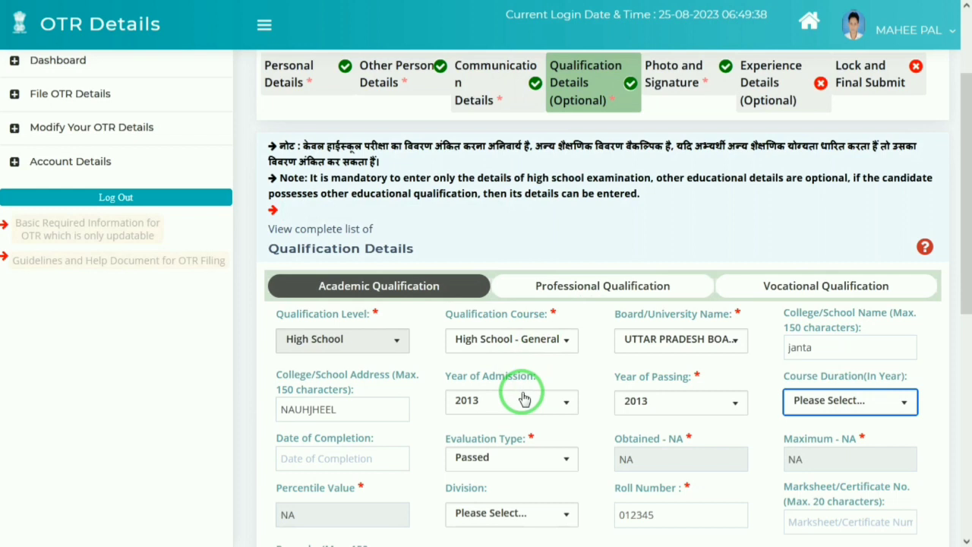
left_click(523, 405)
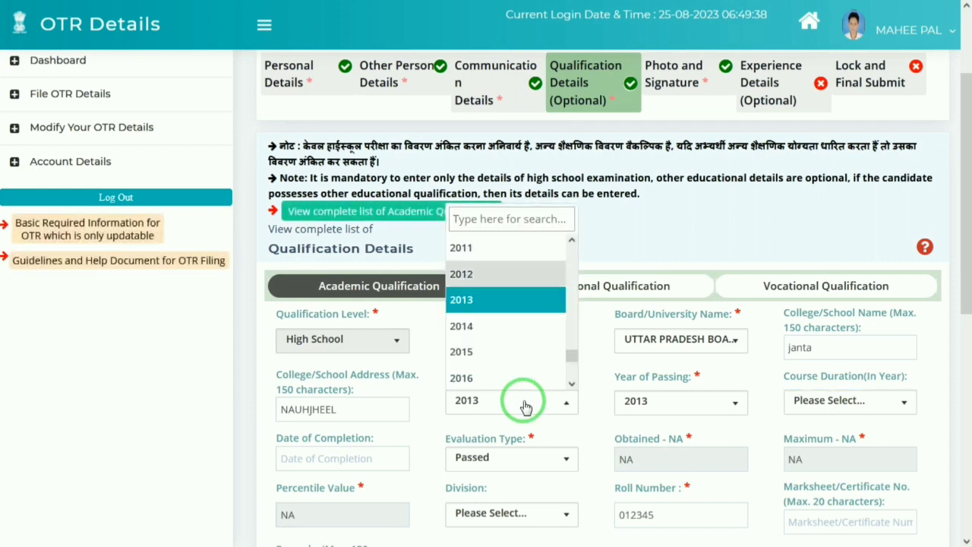
key("Up")
key("Return")
left_click(893, 402)
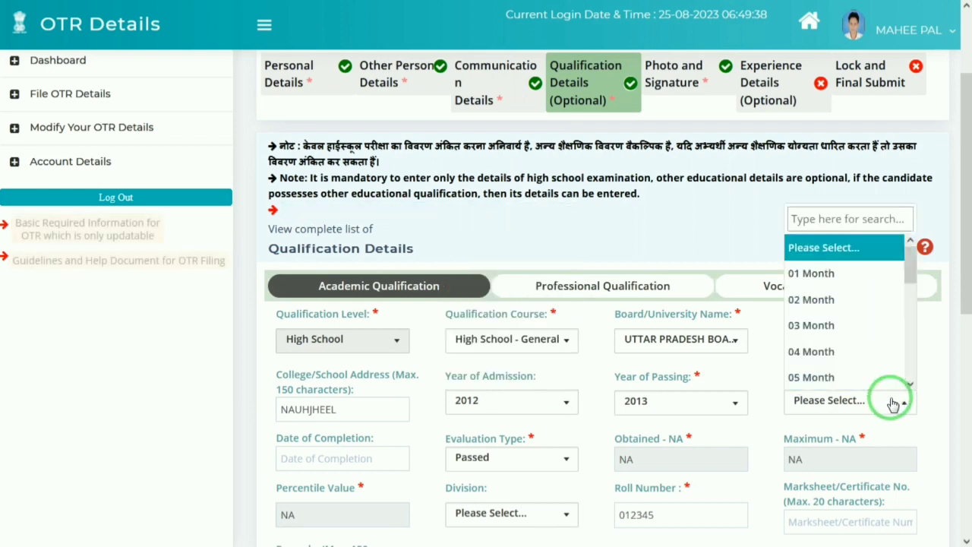
key("Down")
key("Down")
key("Down")
key("Down")
key("Down")
key("Down")
key("Down")
key("Down")
key("Down")
key("Down")
key("Down")
key("Down")
key("Down")
key("Down")
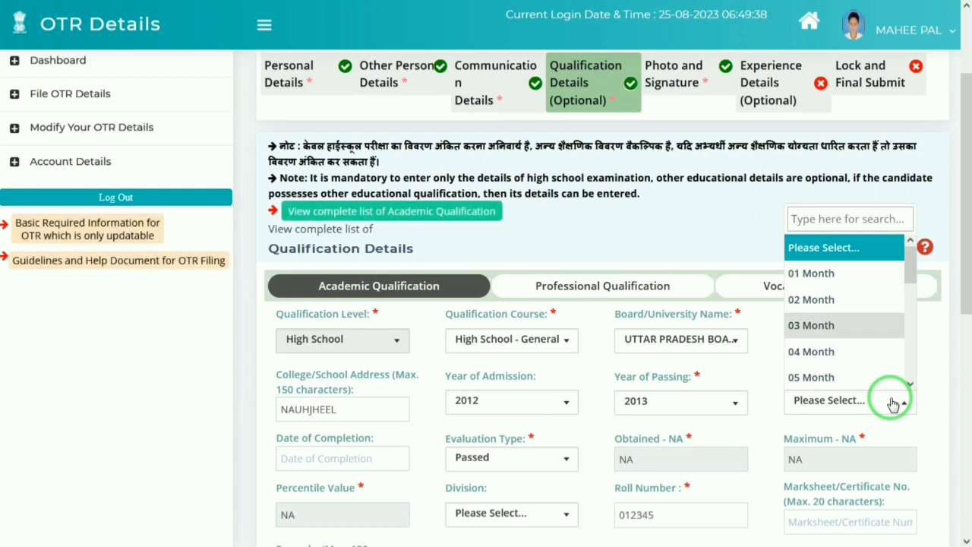
key("Up")
key("Up")
key("Up")
key("Return")
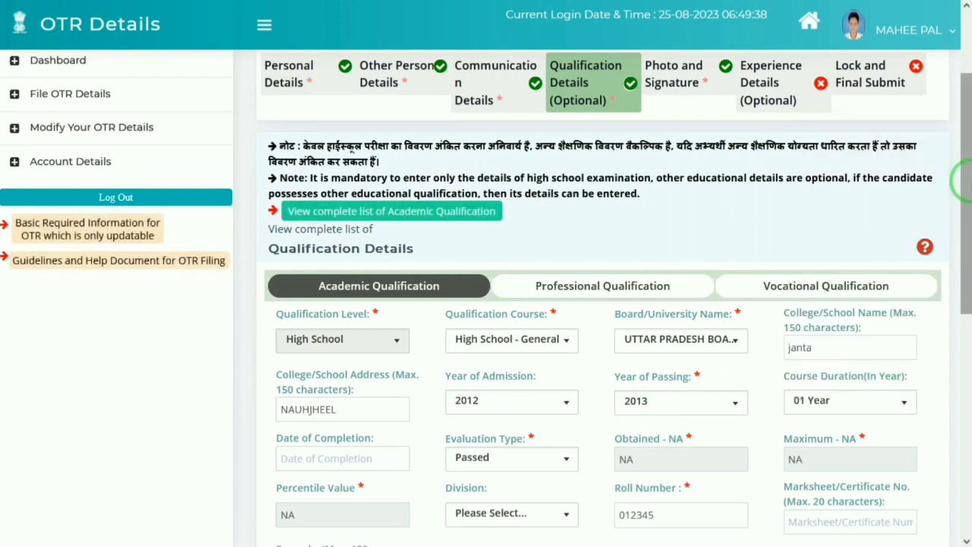
- Set date of completion to 18/07/2013 and keep evaluation type as Passed
left_click_drag(966, 185, 961, 245)
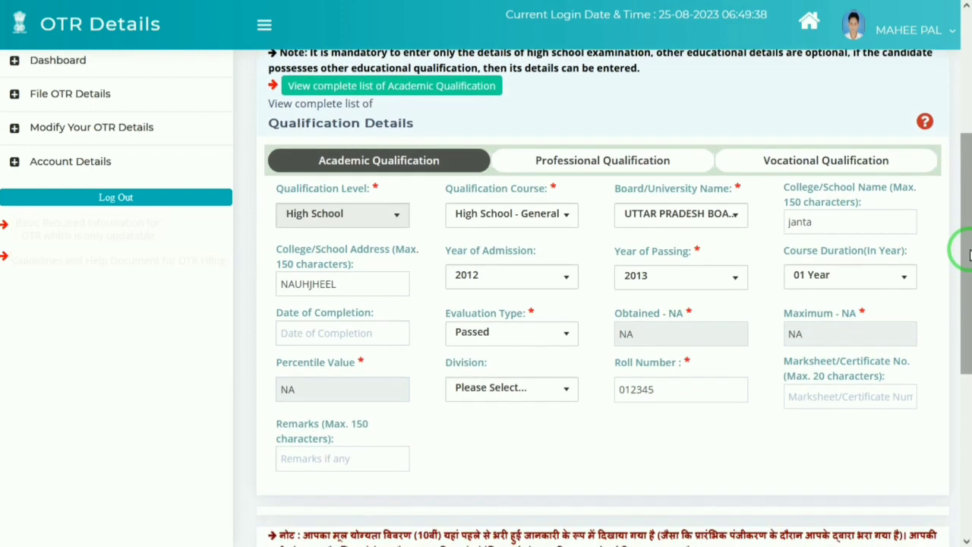
left_click(319, 332)
left_click(336, 356)
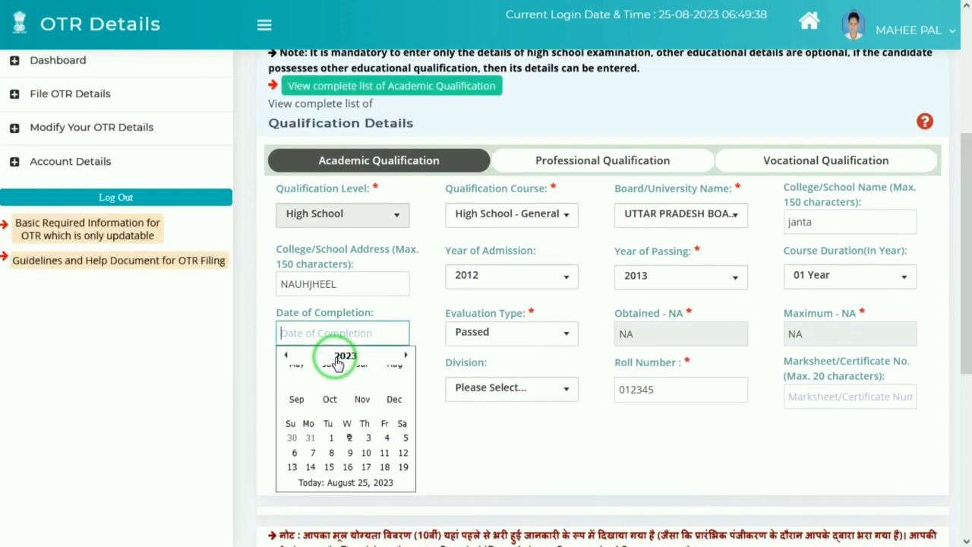
left_click(351, 355)
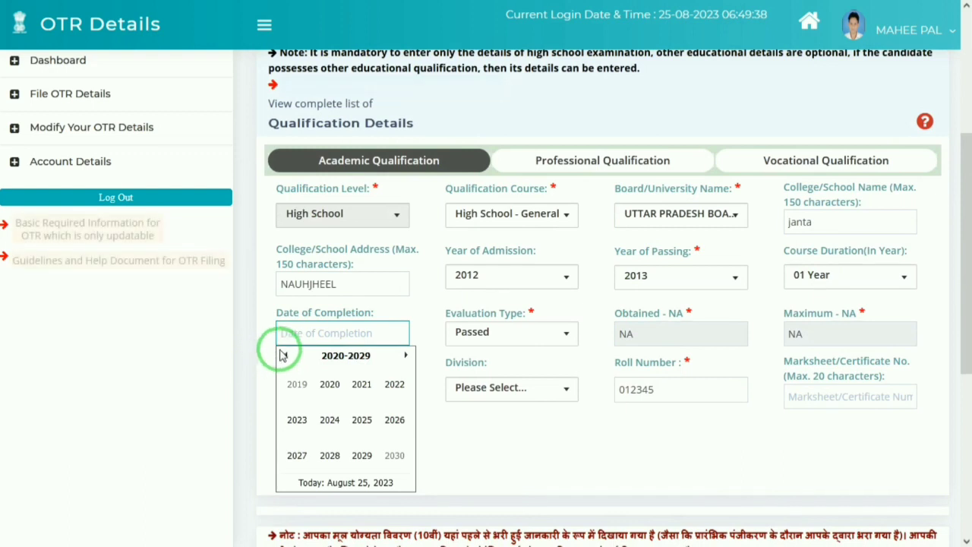
left_click(289, 355)
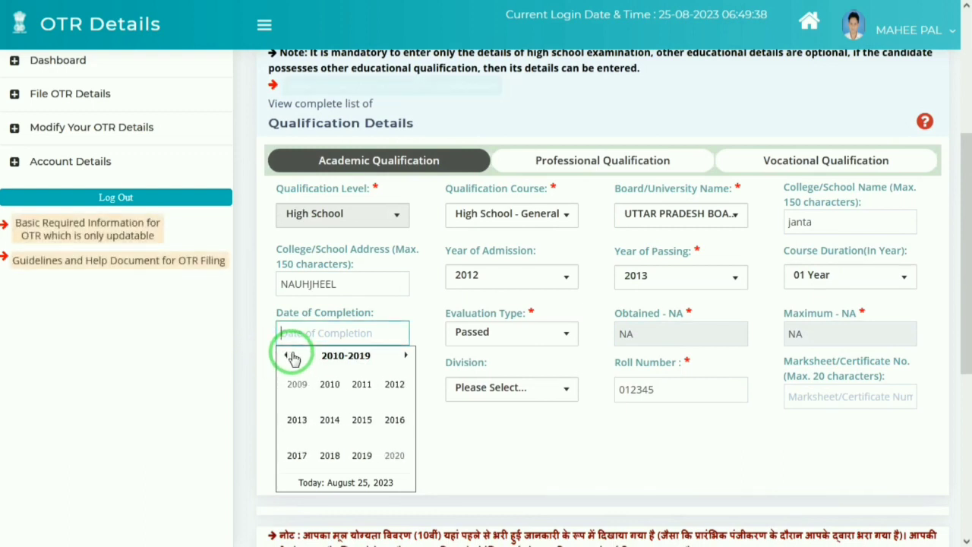
left_click(296, 419)
left_click(361, 419)
left_click(359, 420)
left_click(478, 336)
left_click(485, 340)
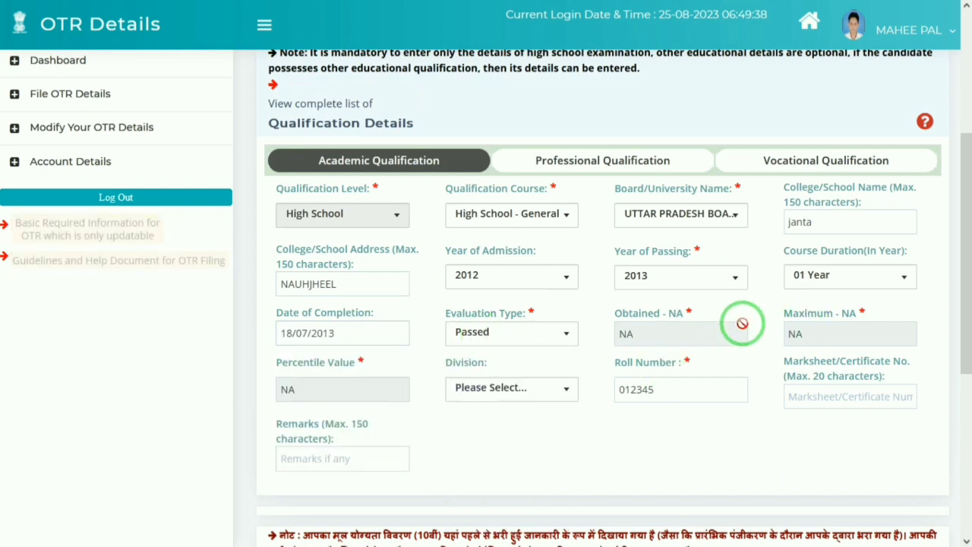
left_click(544, 334)
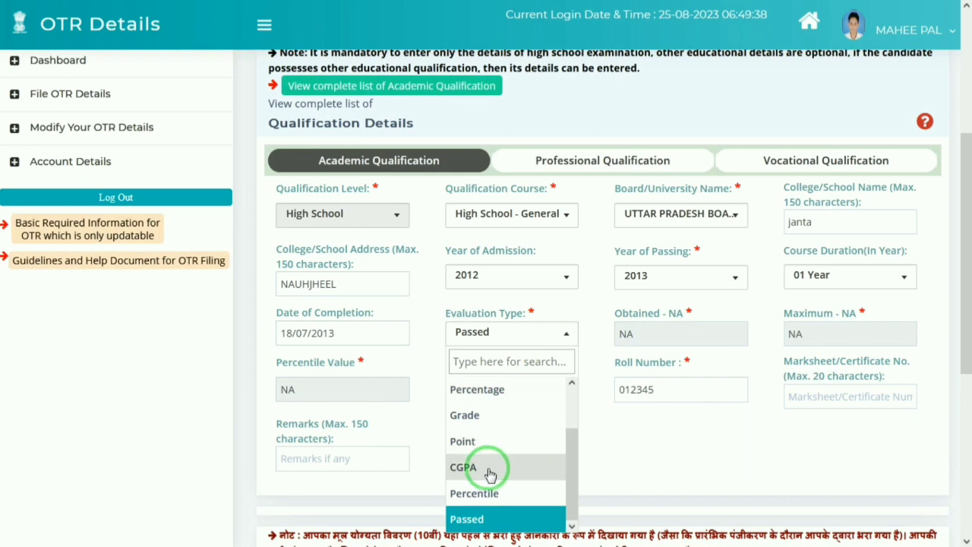
left_click(474, 494)
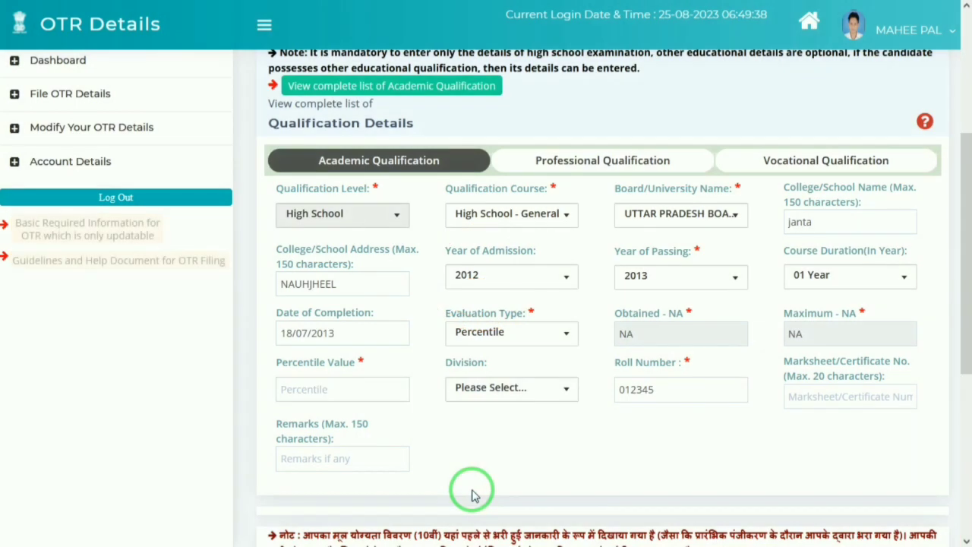
left_click(489, 332)
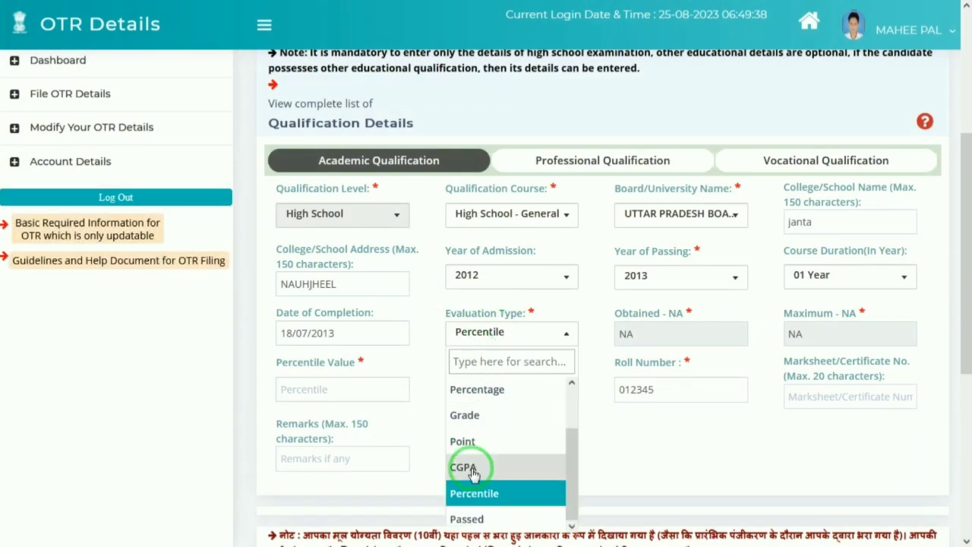
left_click(466, 519)
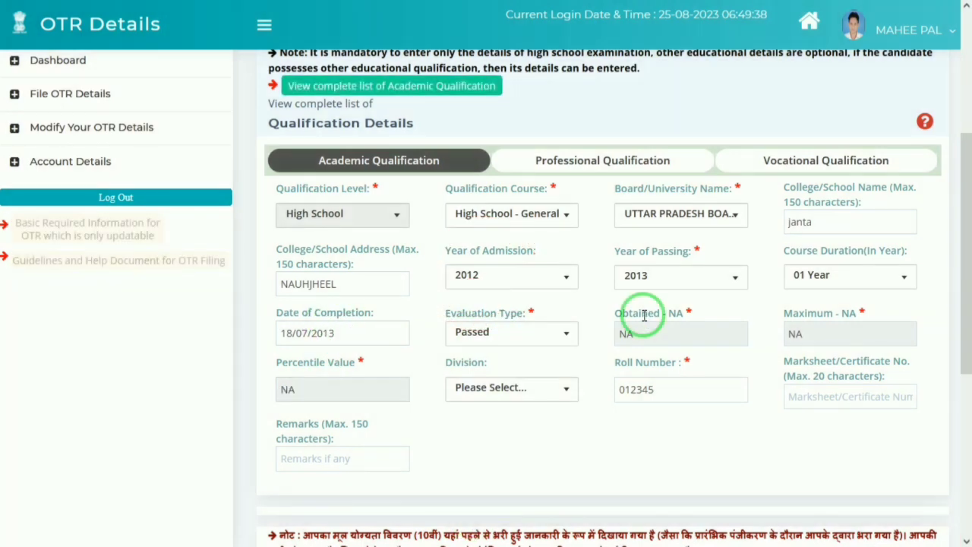
- Choose Division First and enter marksheet/certificate number NNNNN
left_click(563, 390)
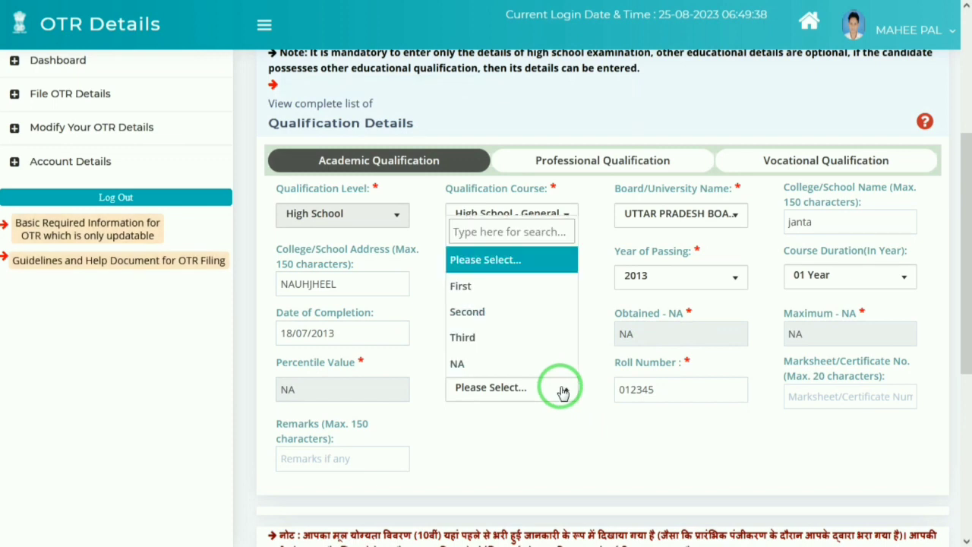
key("Down")
key("Return")
key("Tab")
key("Tab")
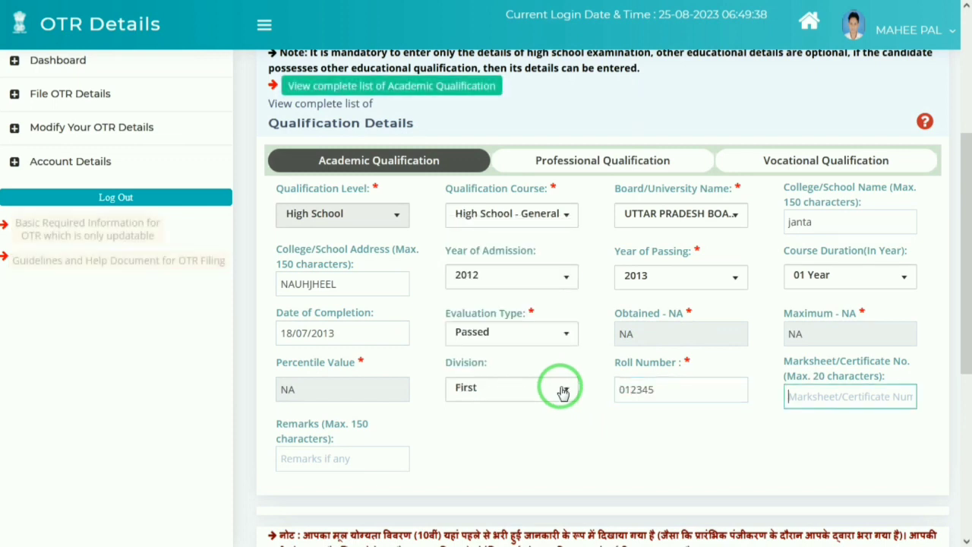
type("NNNNN")
key("Tab")
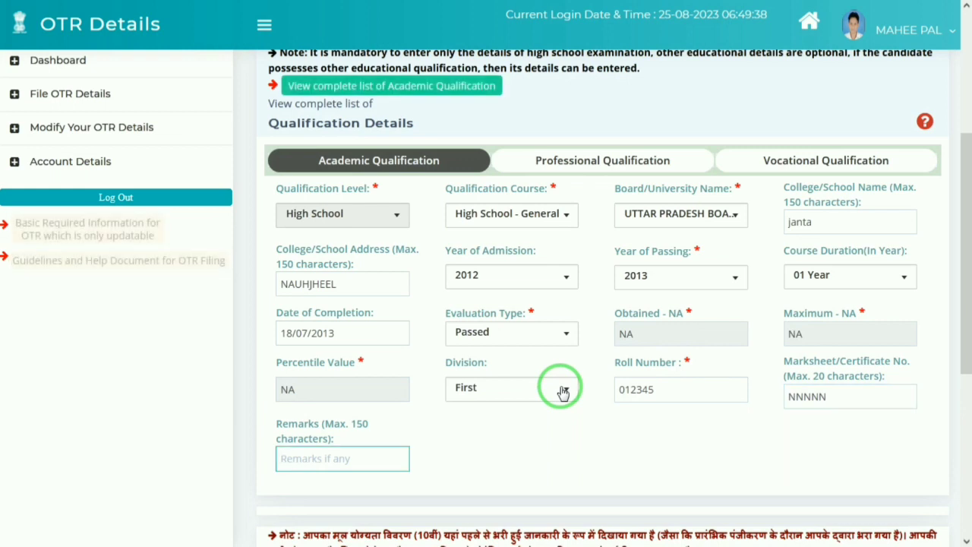
left_click_drag(964, 330, 964, 401)
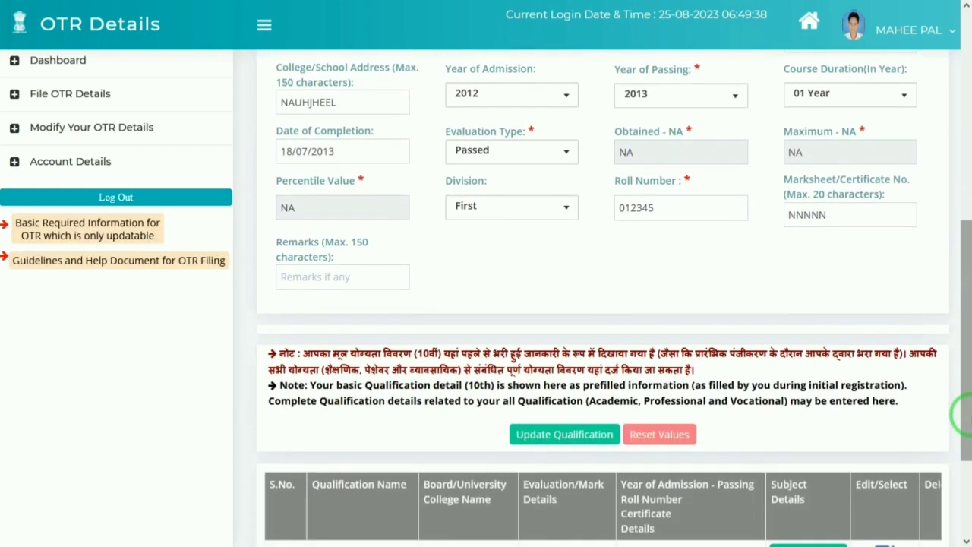
- Save the High School entry and start an Inter Mediate - General qualification
left_click(574, 438)
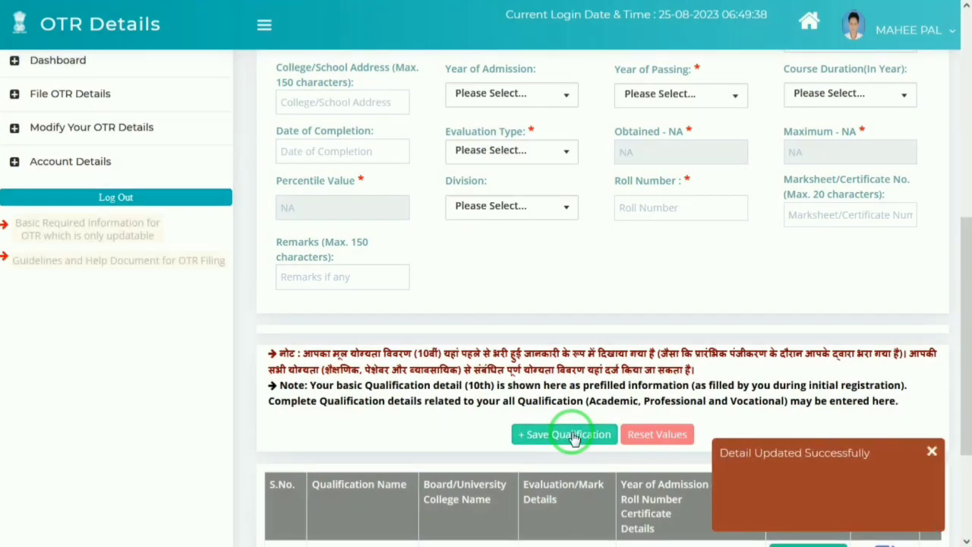
scroll(966, 407, "up", 4)
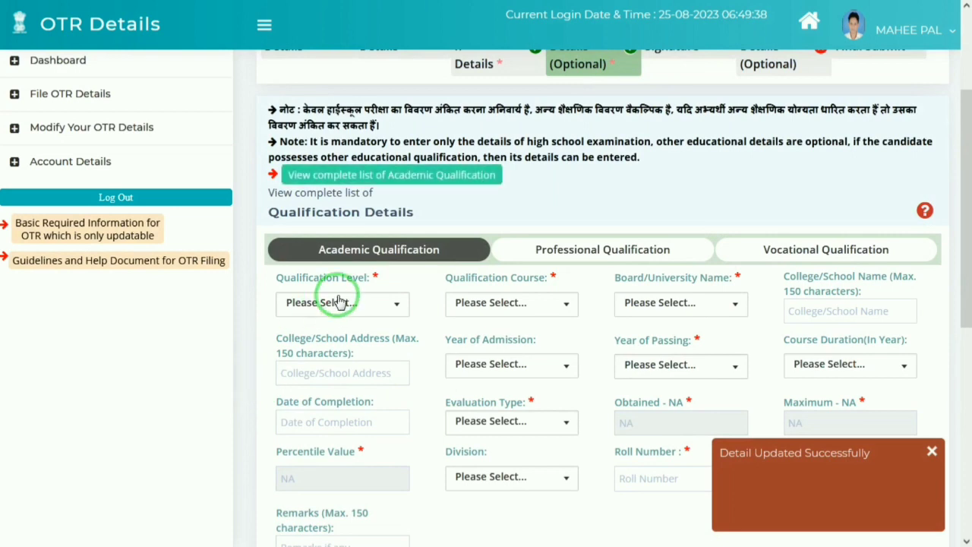
left_click(339, 303)
left_click(314, 407)
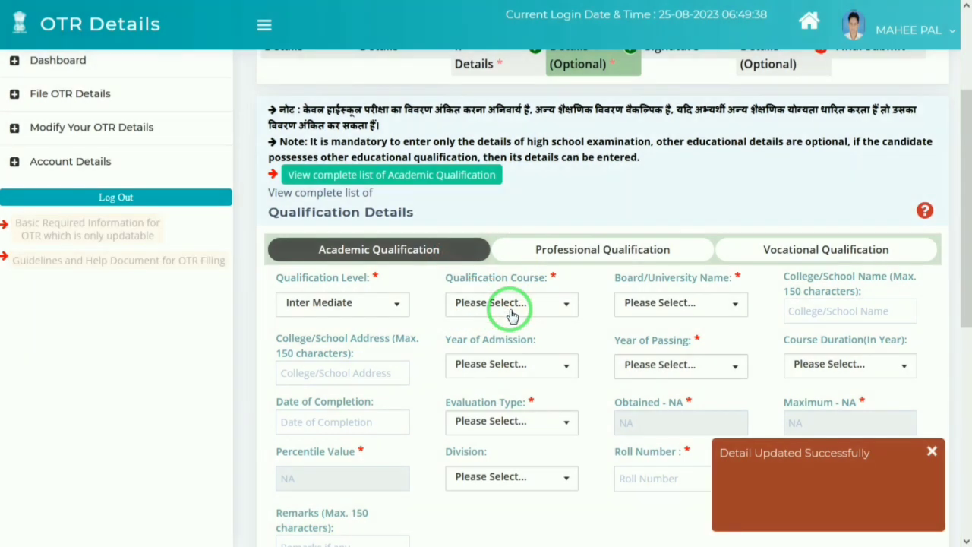
left_click(513, 313)
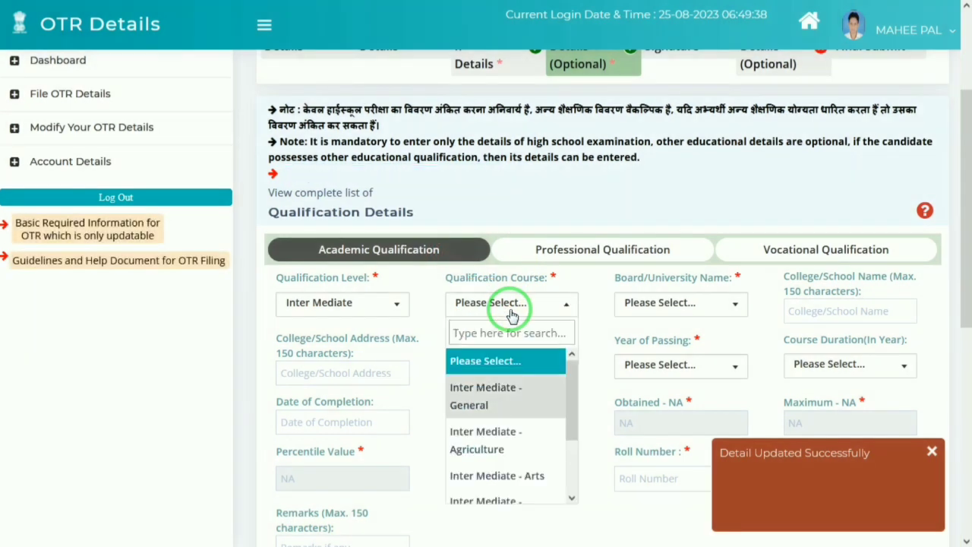
key("Return")
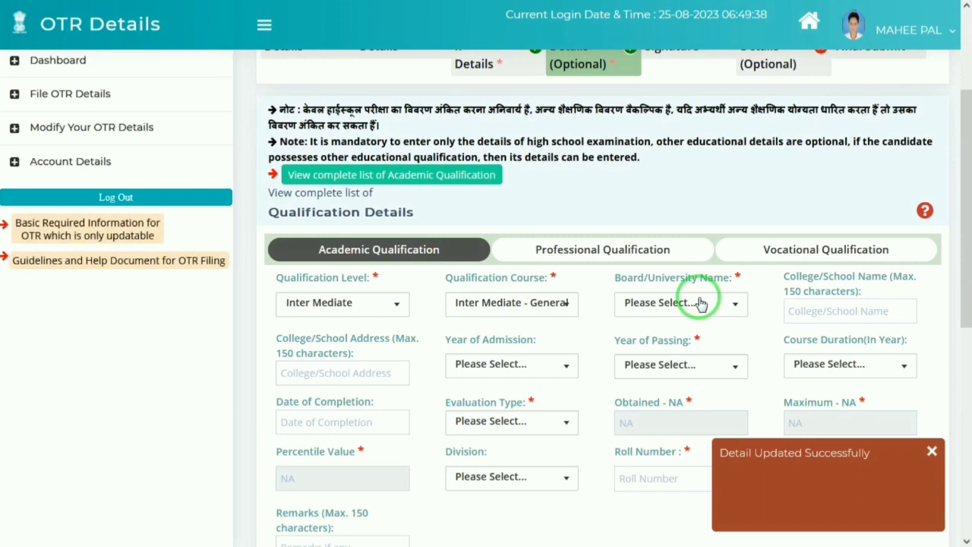
- Search 'UTT' in the board list and choose the Uttar Pradesh board
left_click(700, 303)
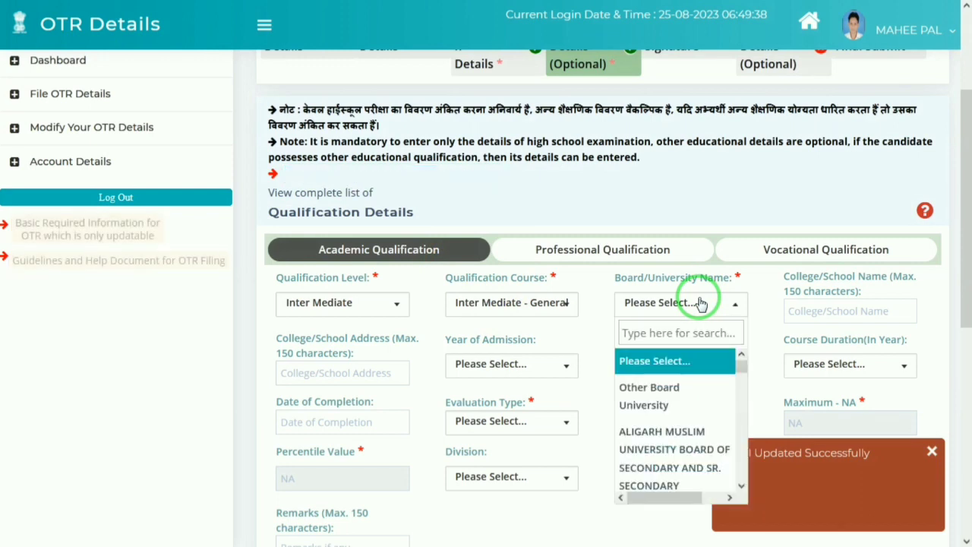
left_click(652, 334)
type("U")
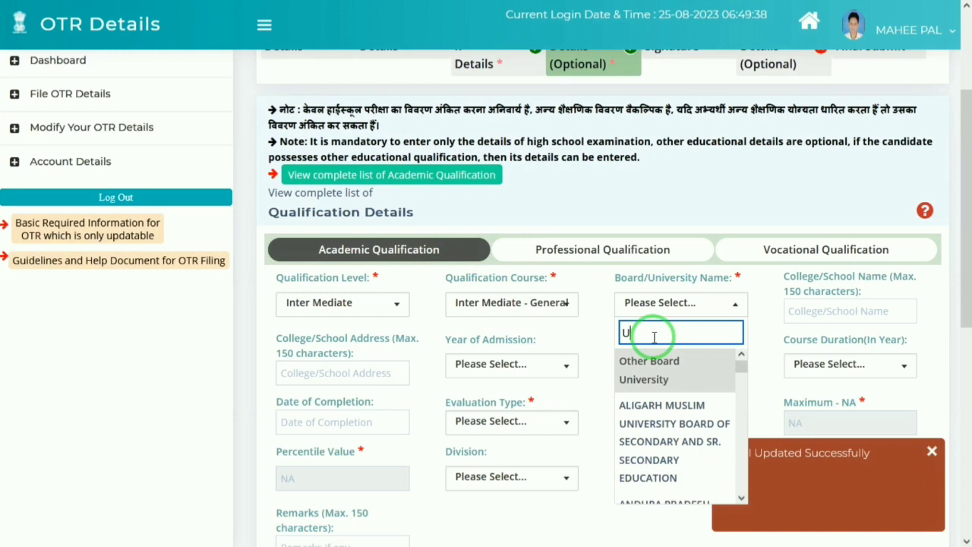
type("P")
key("BackSpace")
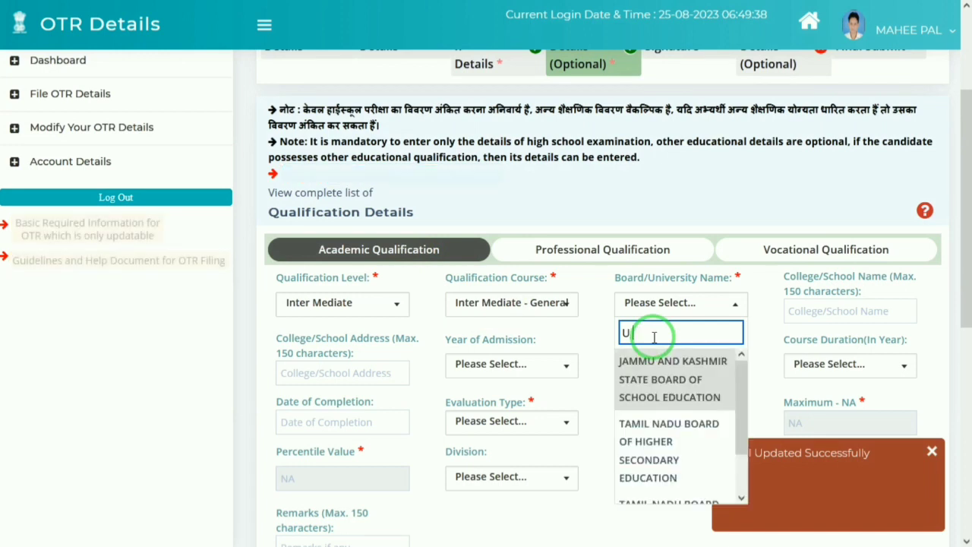
type("P")
key("BackSpace")
type("TT")
left_click(643, 389)
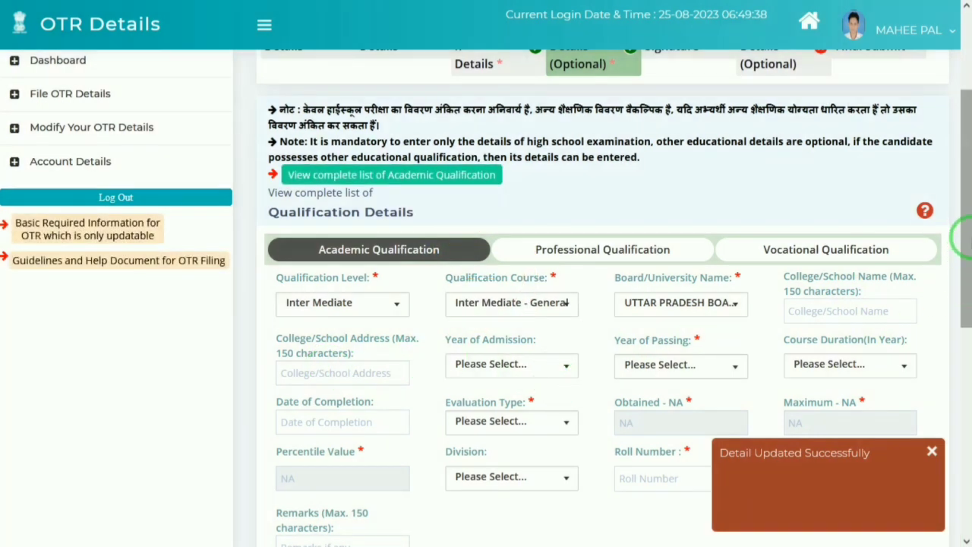
scroll(963, 238, "down", 1)
- Enter college name JANTA and college address NAUHJHEEL
left_click(821, 296)
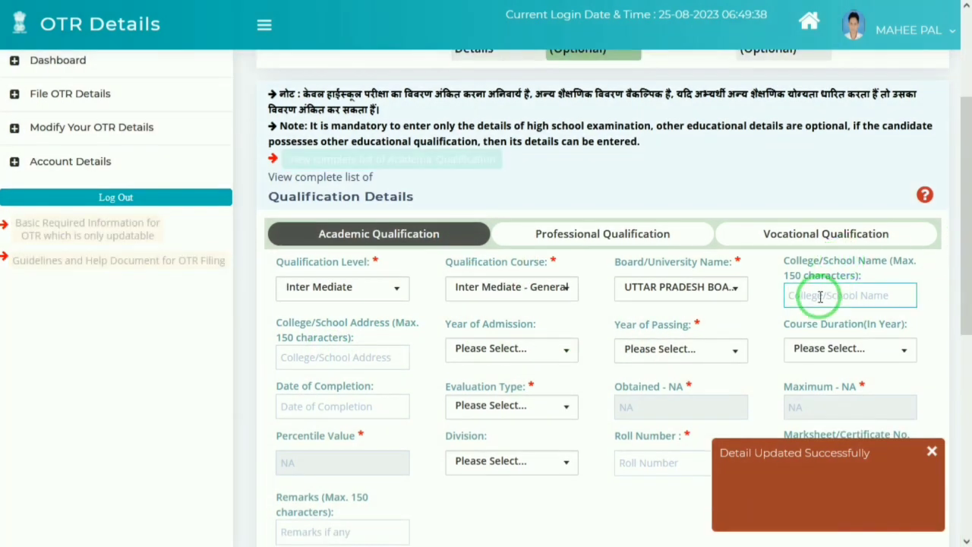
type("JANTA")
key("Tab")
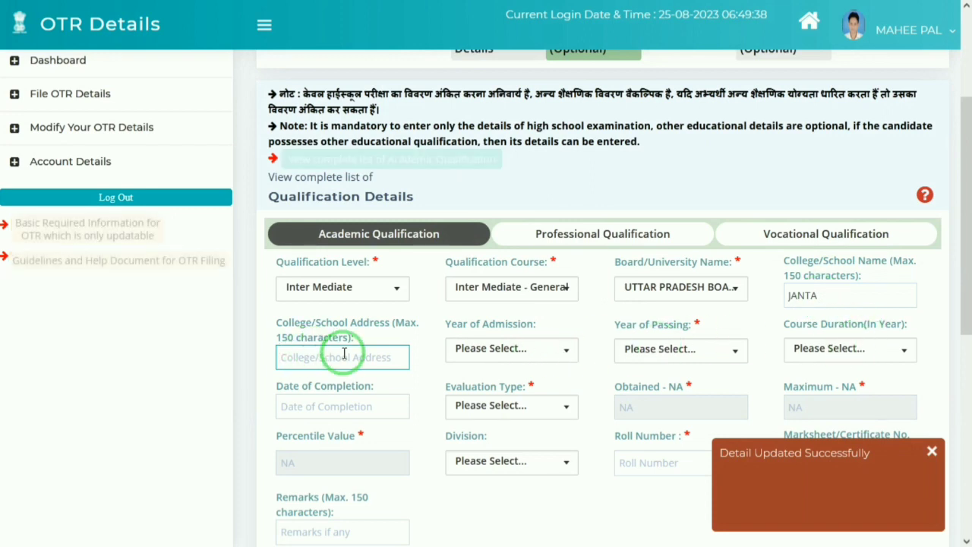
type("NAUHJHEEL")
key("Tab")
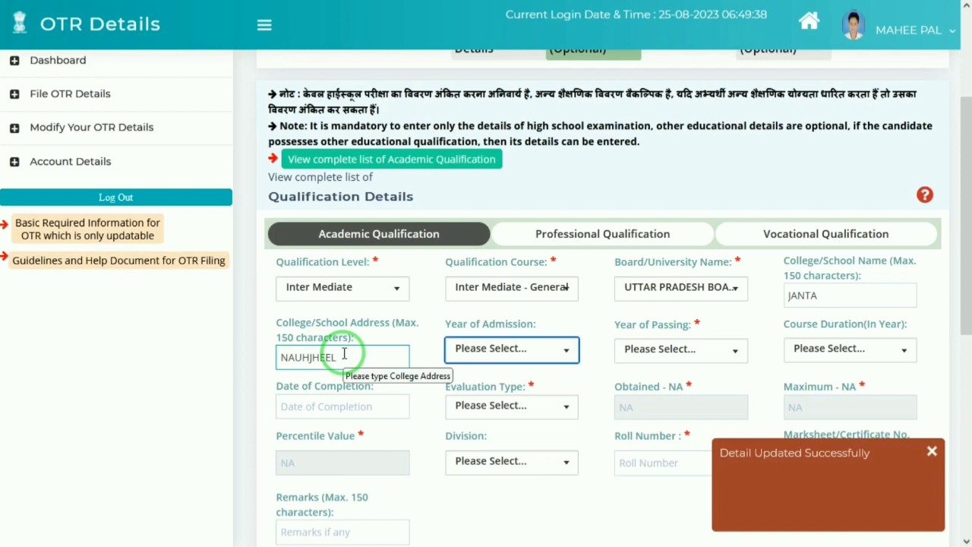
- Set year of admission 2014 and year of passing 2015, then go on to experience details
left_click(502, 349)
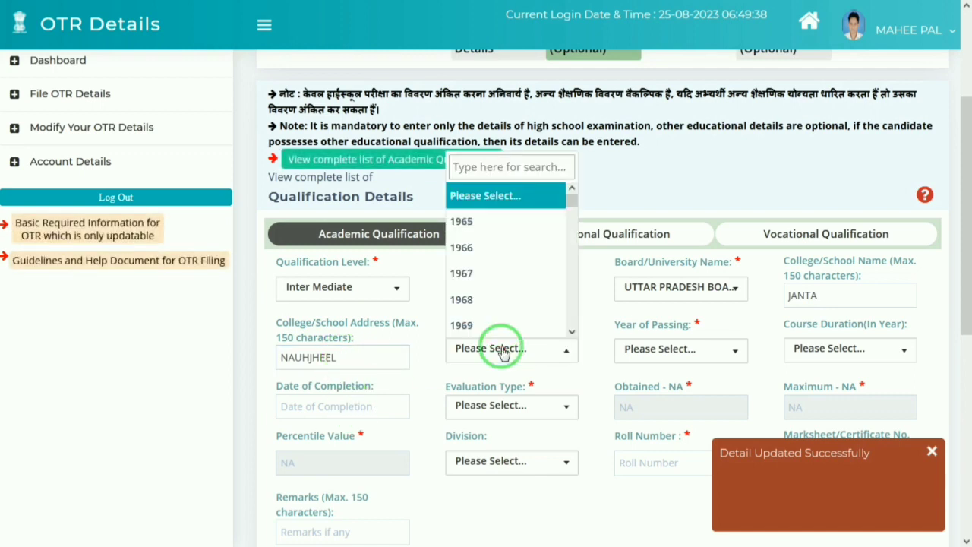
left_click(506, 162)
type("2")
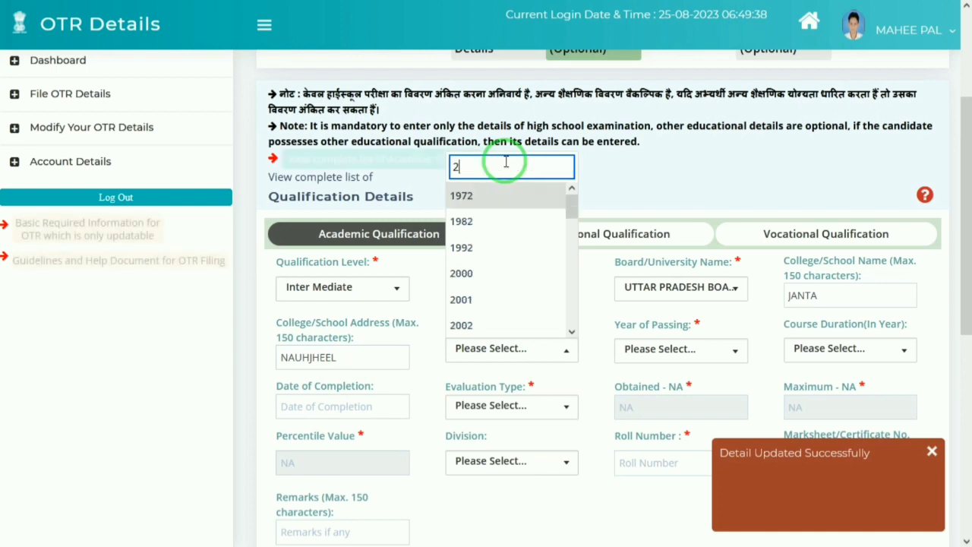
type("015")
key("Return")
key("Tab")
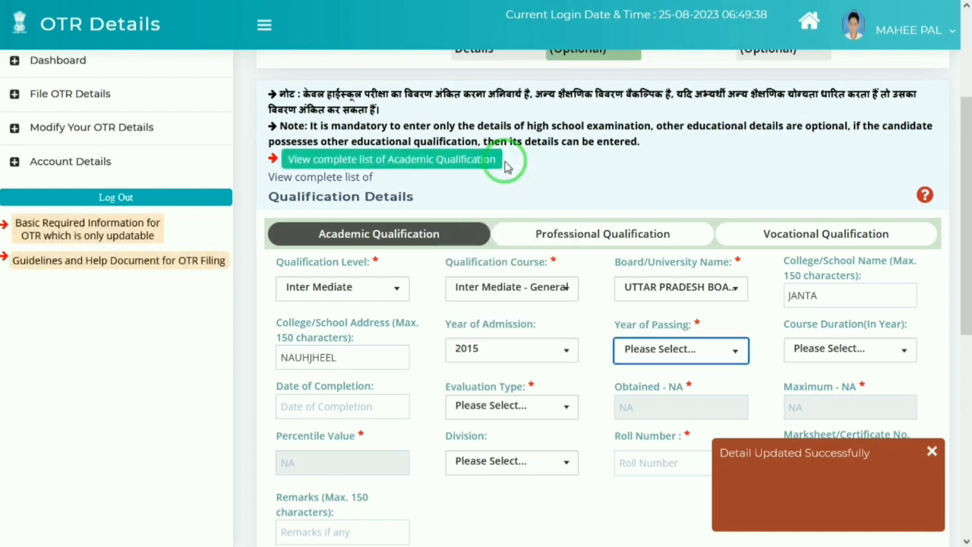
left_click(677, 349)
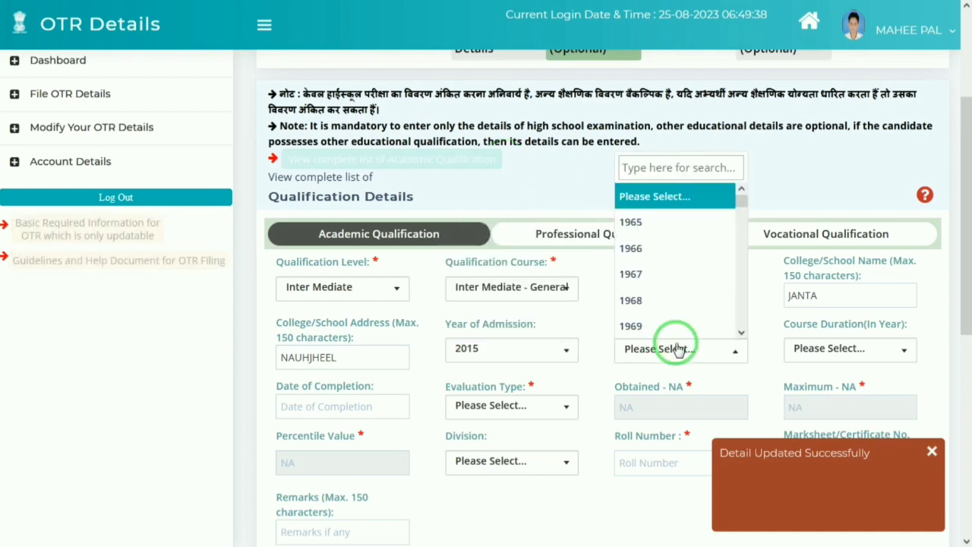
left_click(501, 349)
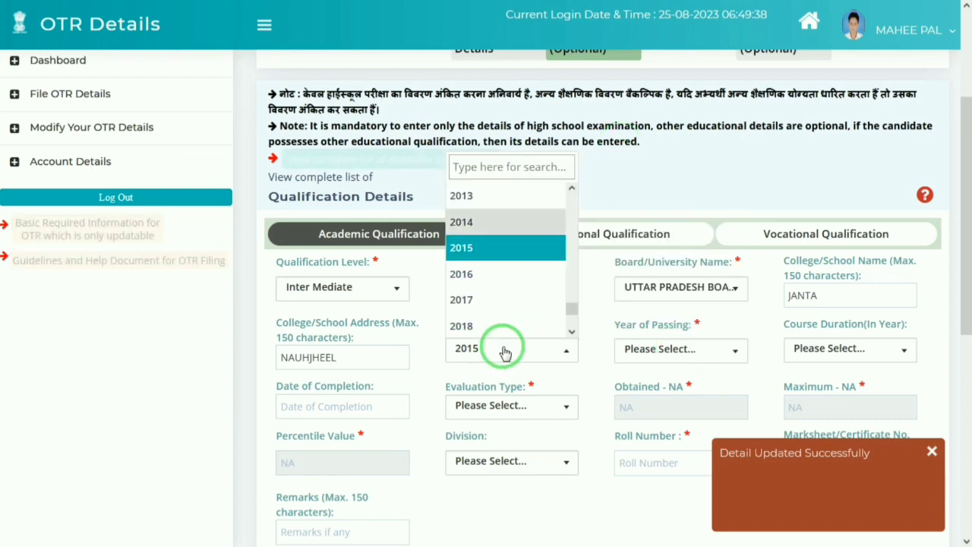
key("Up")
key("Return")
left_click(643, 349)
left_click(668, 170)
type("201")
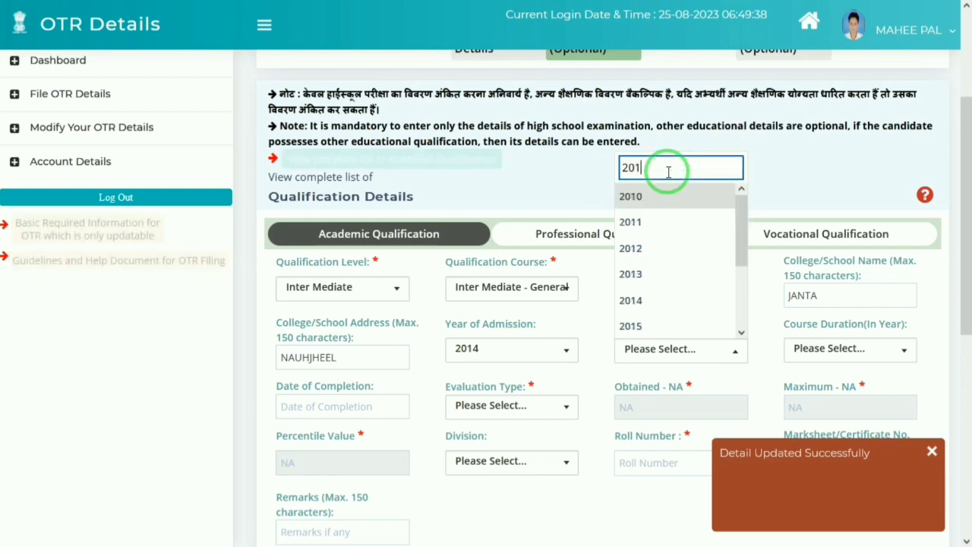
type("5")
key("Return")
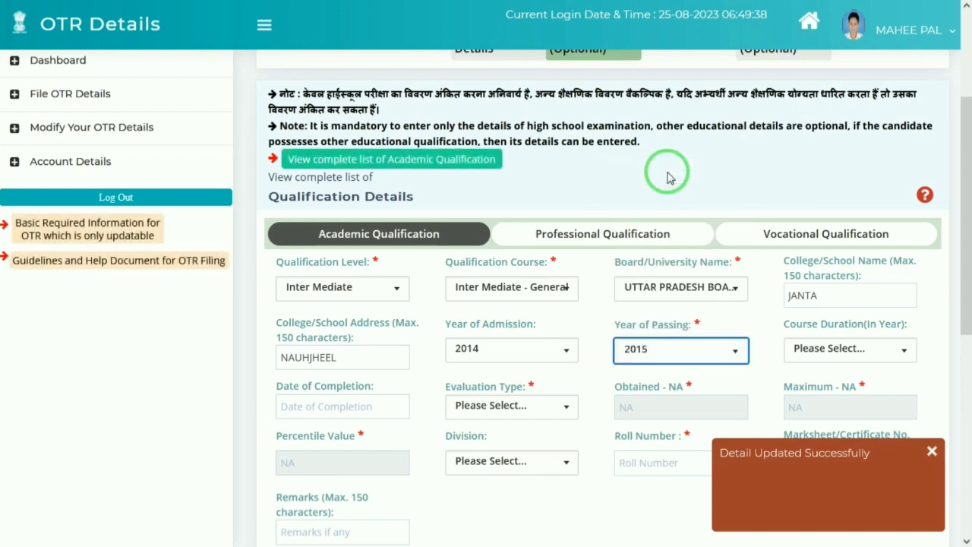
left_click(387, 289)
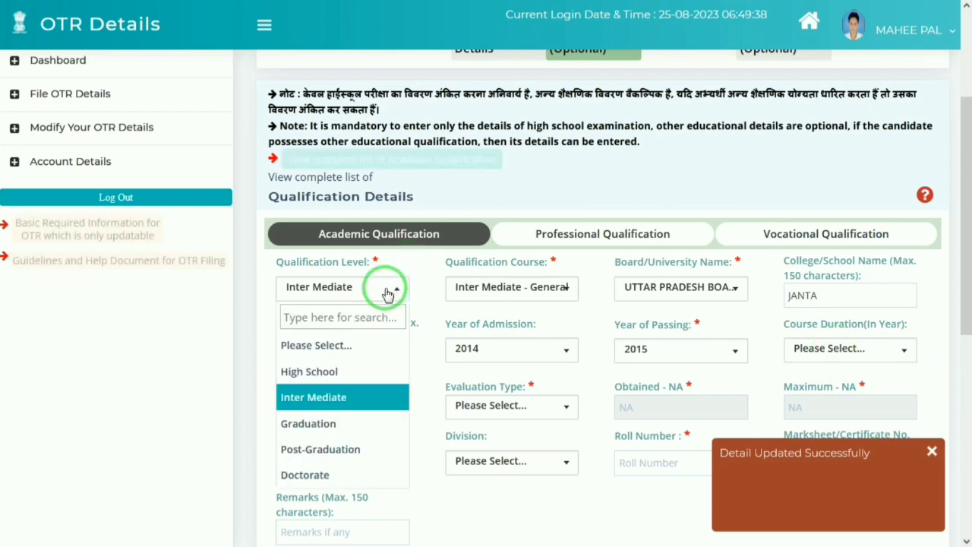
left_click(388, 289)
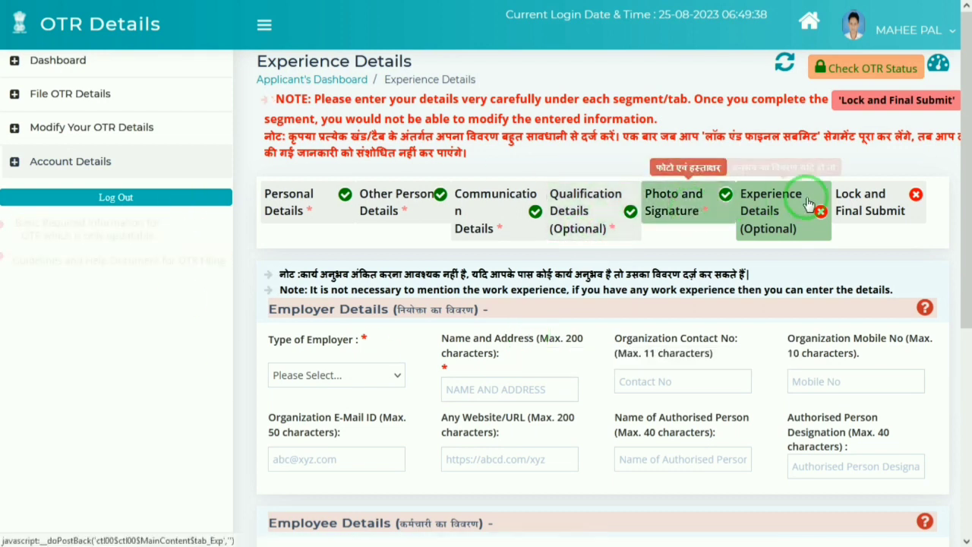
- Skip the optional experience details and go to Lock and Final Submit
scroll(966, 236, "down", 1)
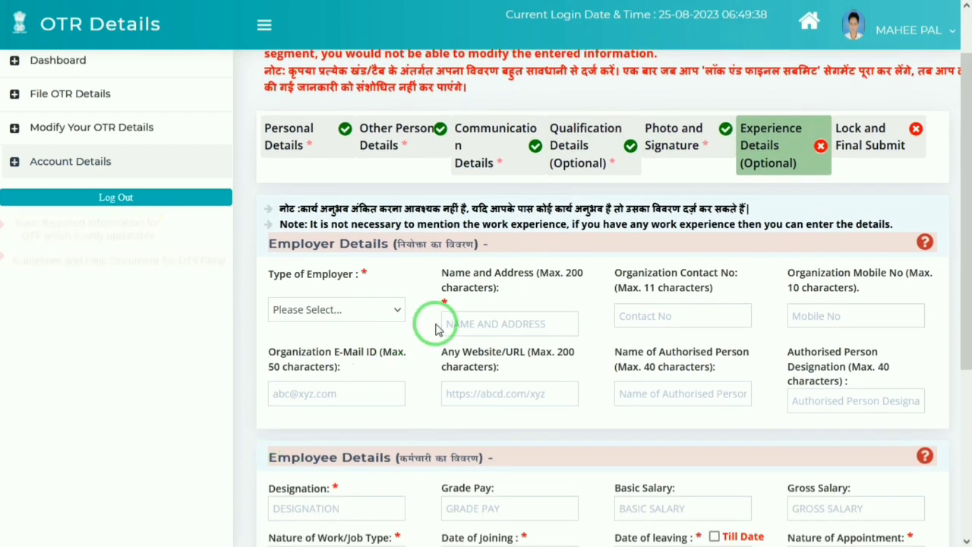
left_click(870, 148)
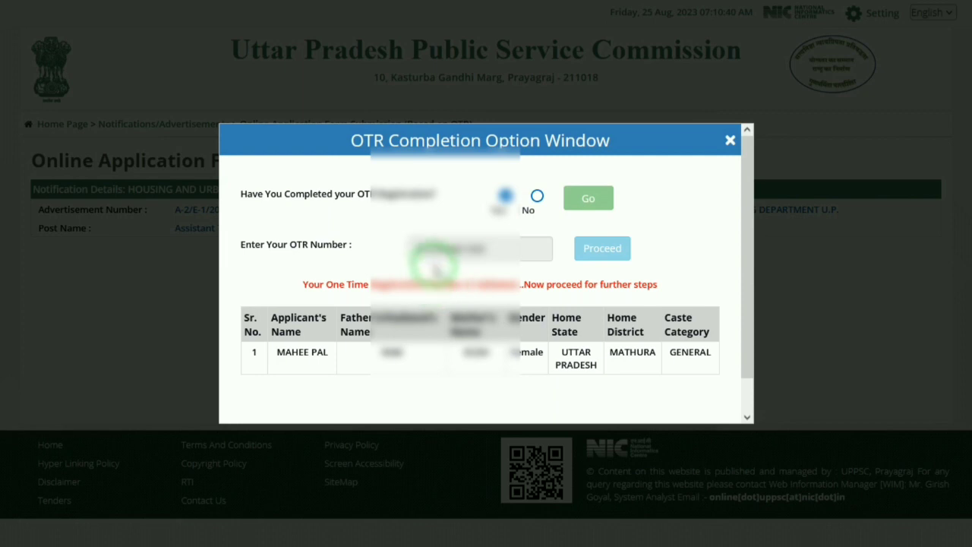
- Authenticate with the verified OTR registration and confirm going to the authentication site
left_click_drag(745, 290, 744, 344)
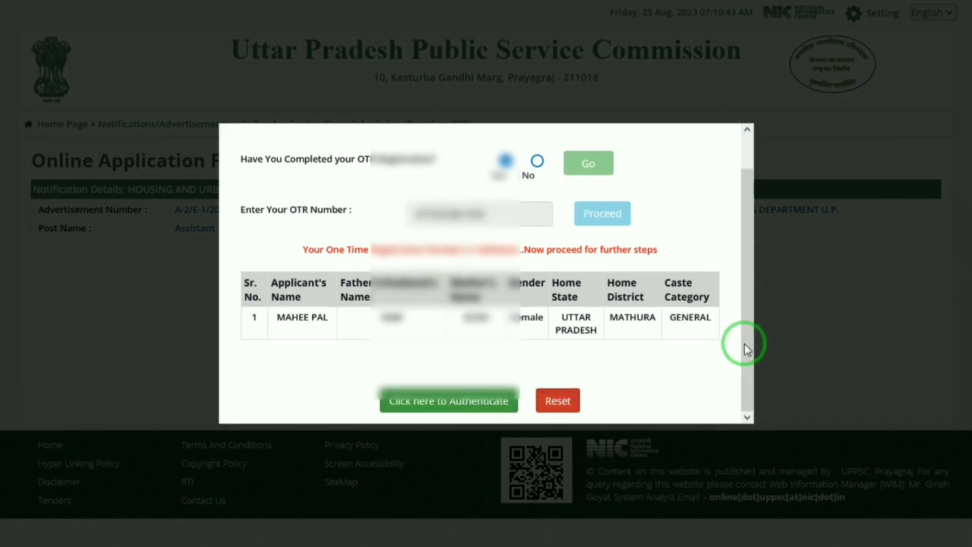
left_click(394, 405)
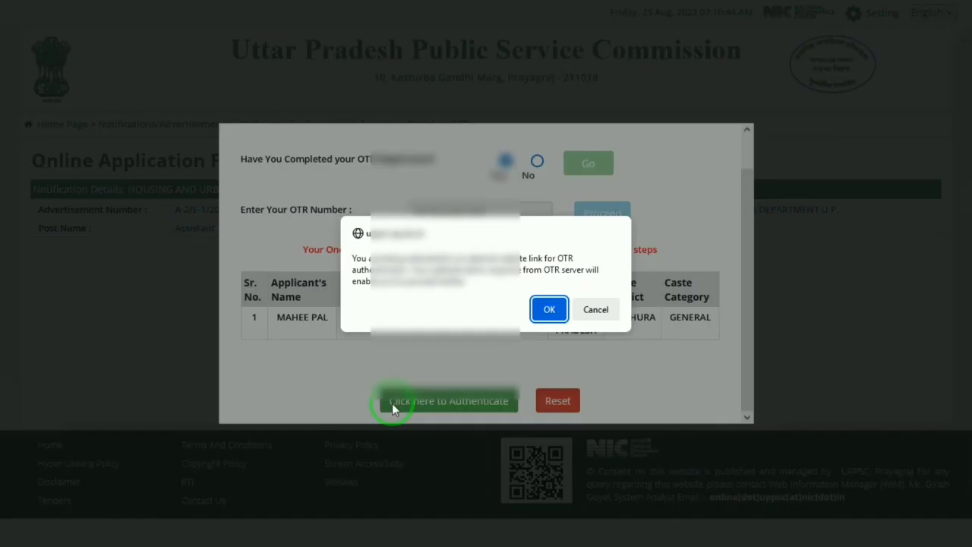
left_click(550, 310)
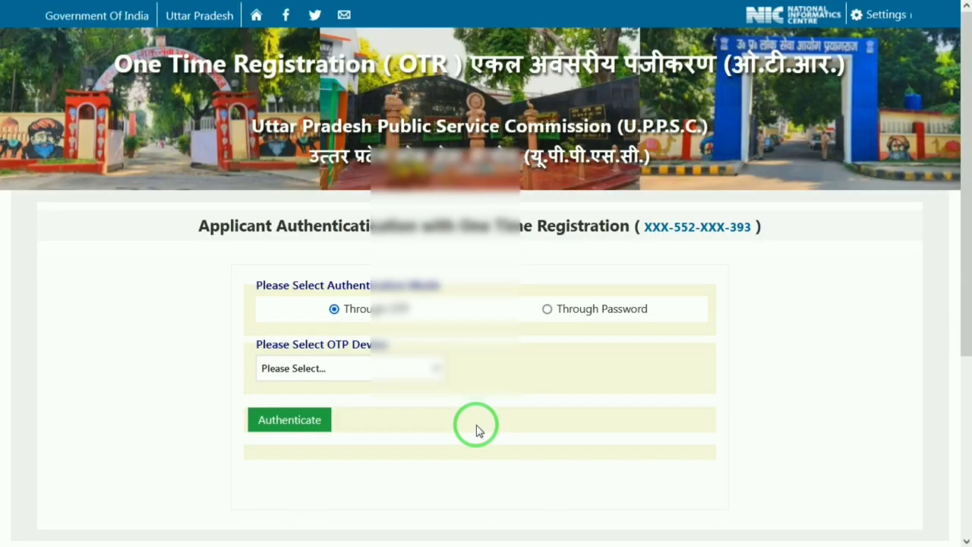
- Authenticate with the account password and verification code, declining the browser's password saving
left_click(546, 310)
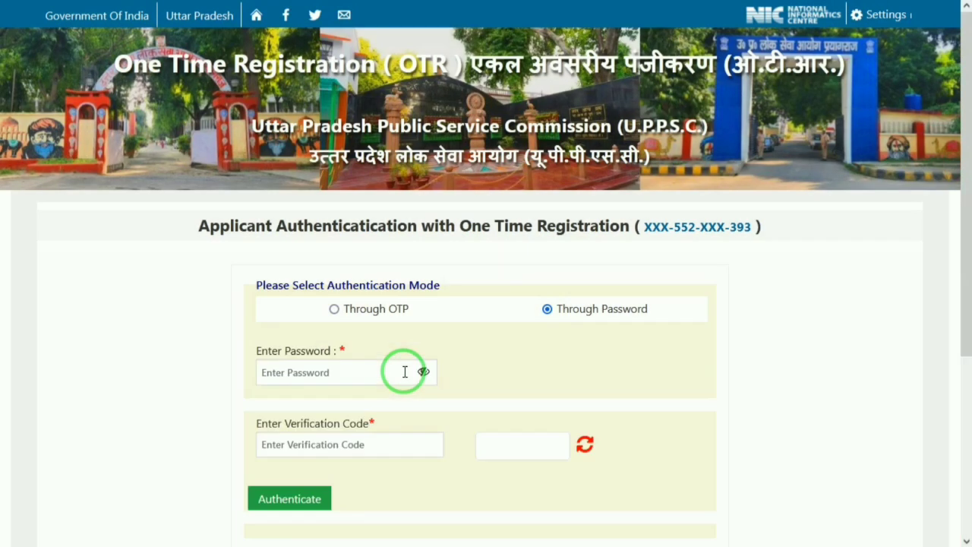
left_click(405, 371)
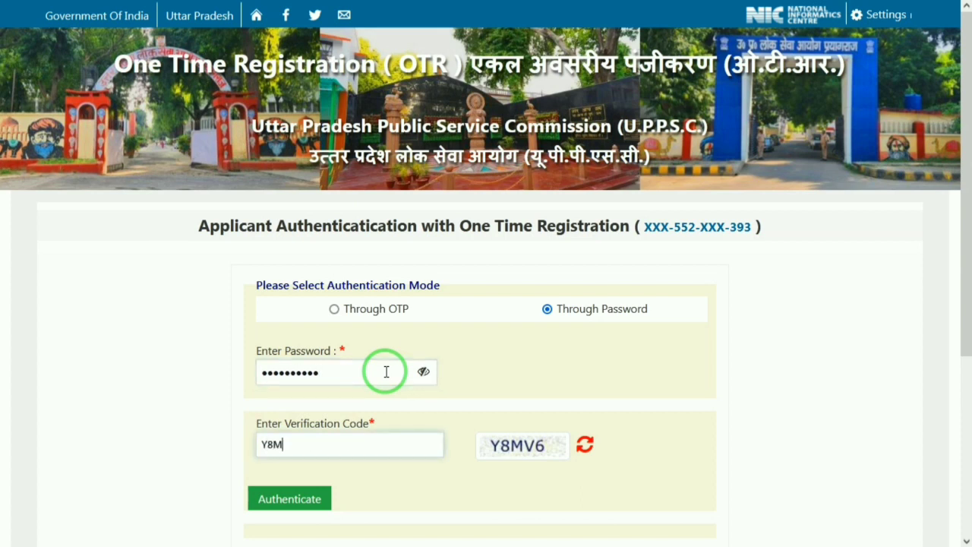
left_click(296, 500)
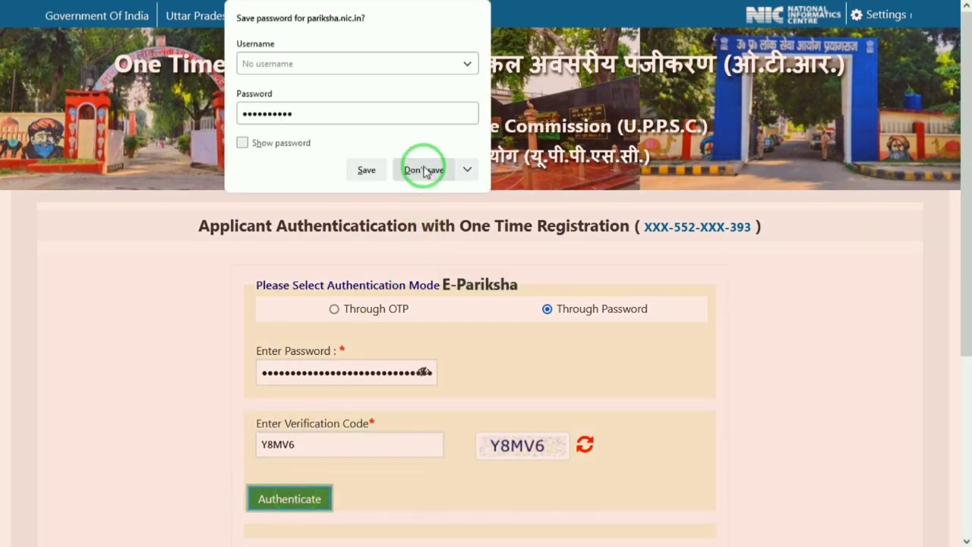
left_click(424, 170)
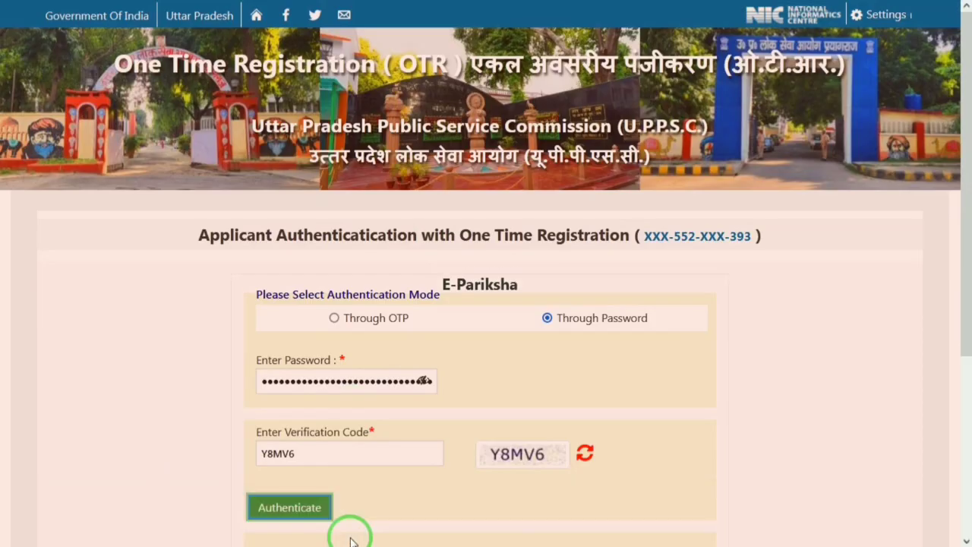
left_click(298, 508)
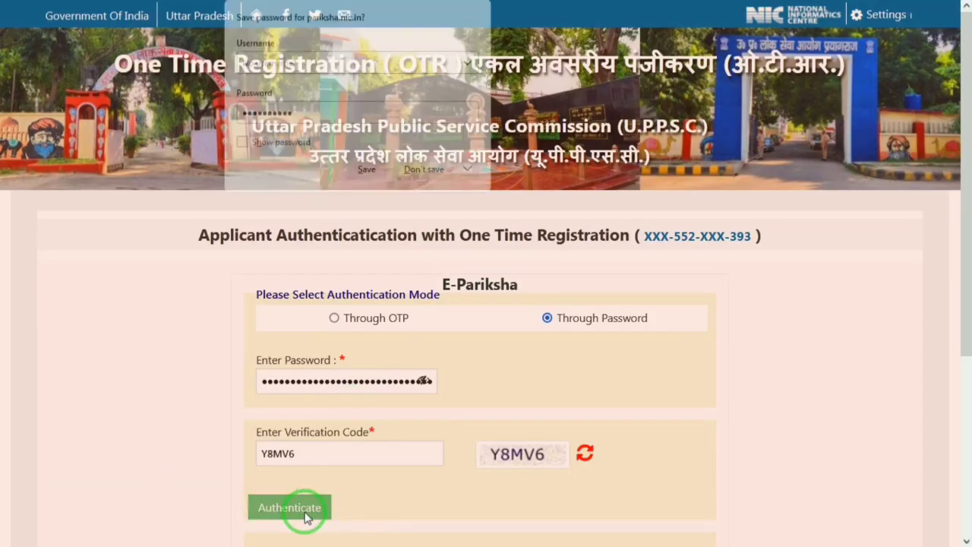
left_click(434, 169)
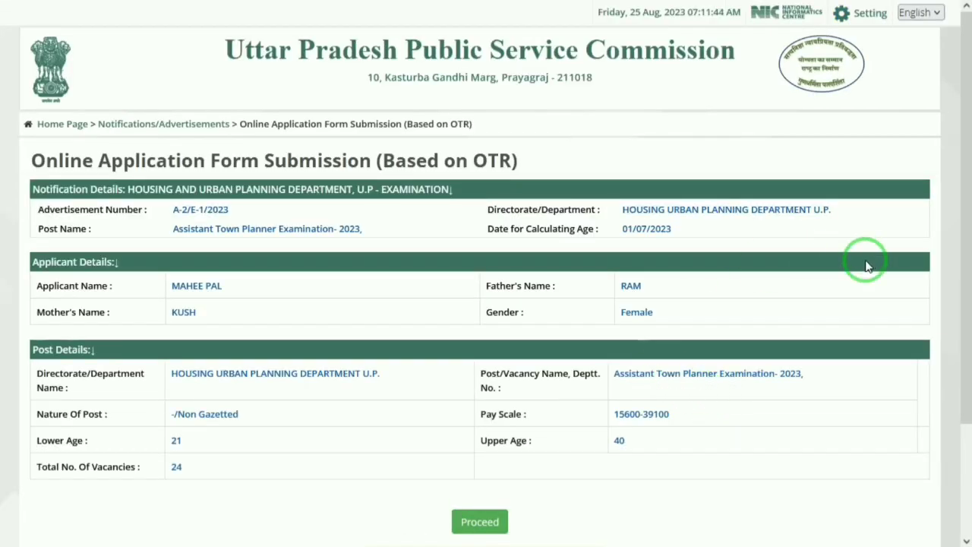
- Proceed to the OTR-based form, review its prefilled details, and switch to the OTR details tab
left_click_drag(961, 196, 966, 386)
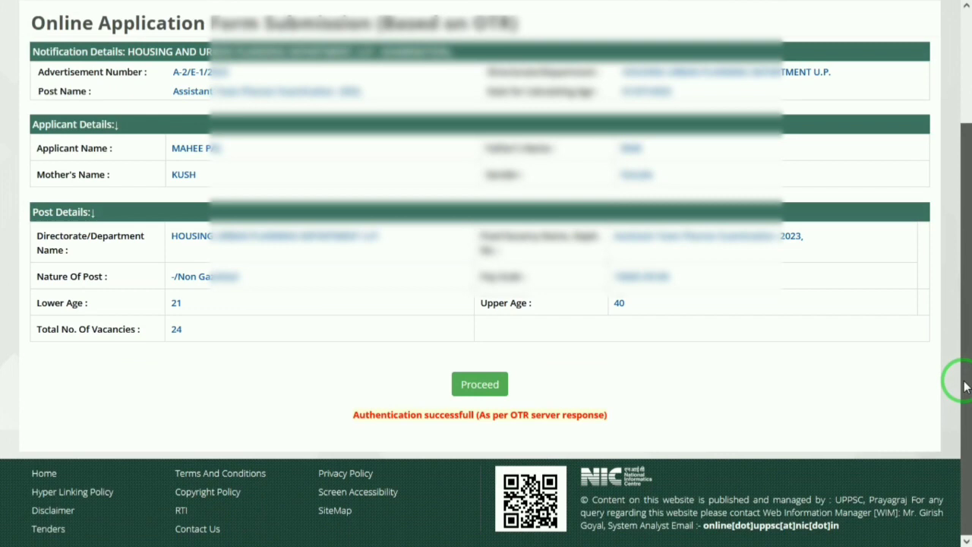
left_click(477, 387)
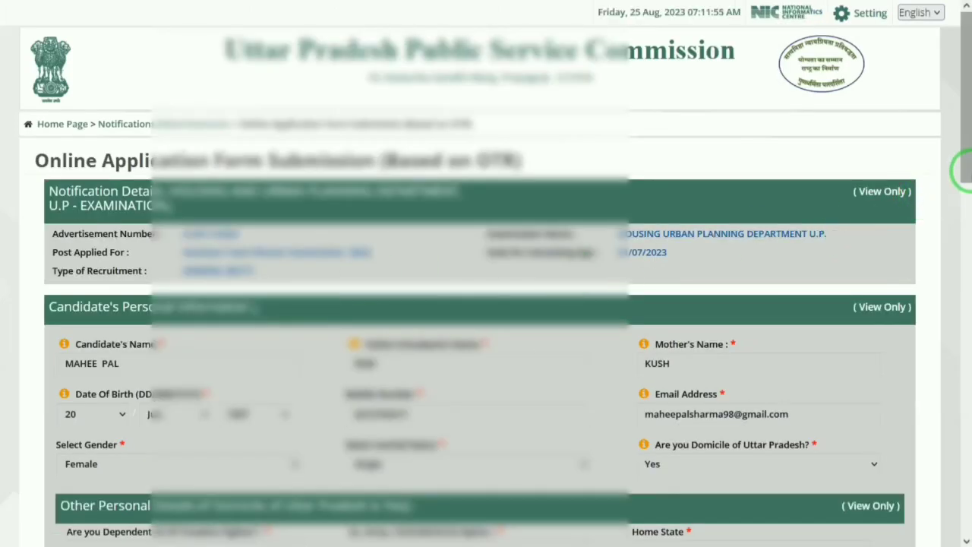
left_click_drag(966, 170, 938, 416)
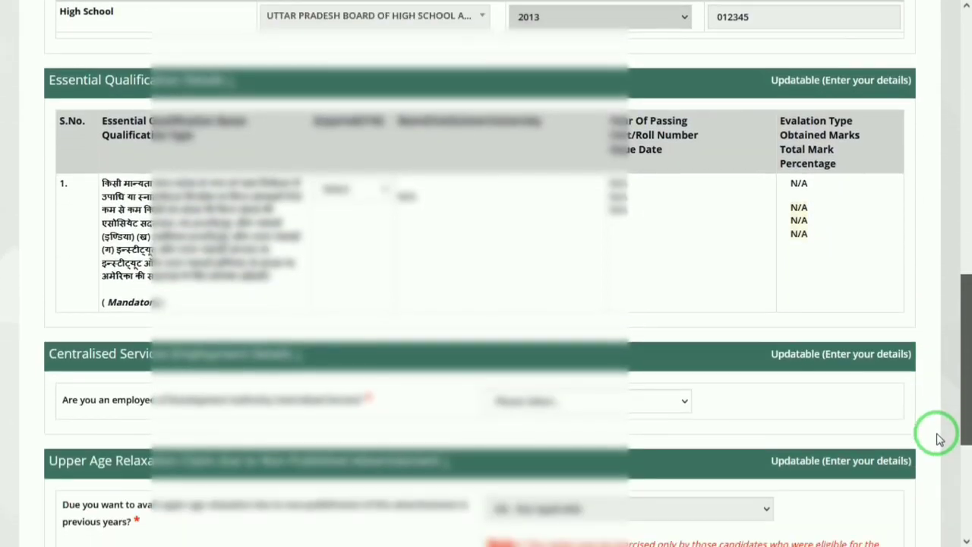
scroll(939, 439, "down", 1)
scroll(937, 451, "up", 1)
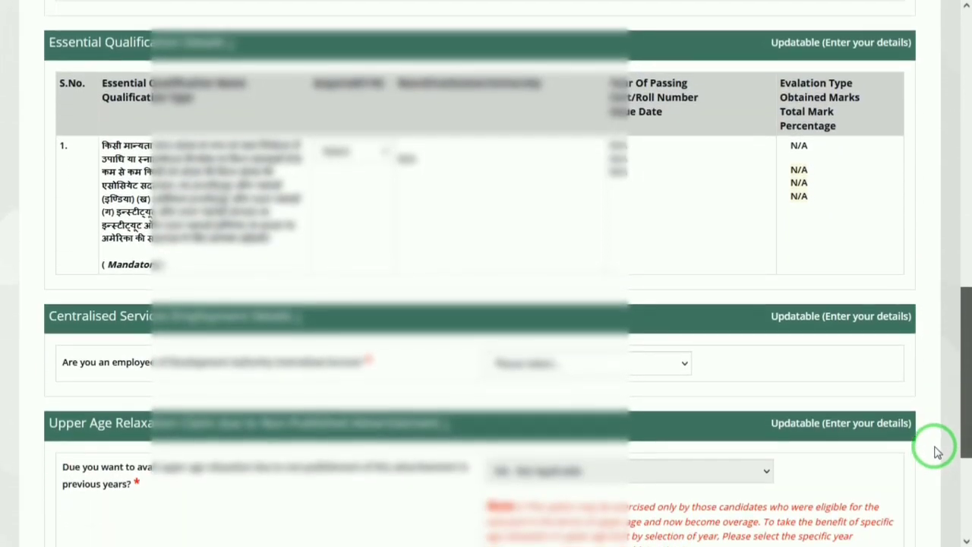
left_click_drag(937, 451, 965, 2)
mouse_move(328, 3)
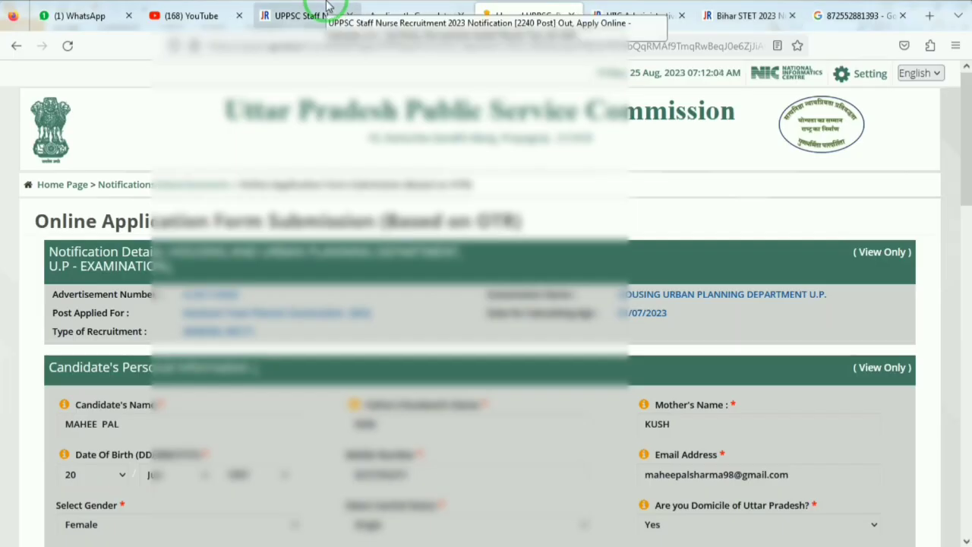
left_click(400, 6)
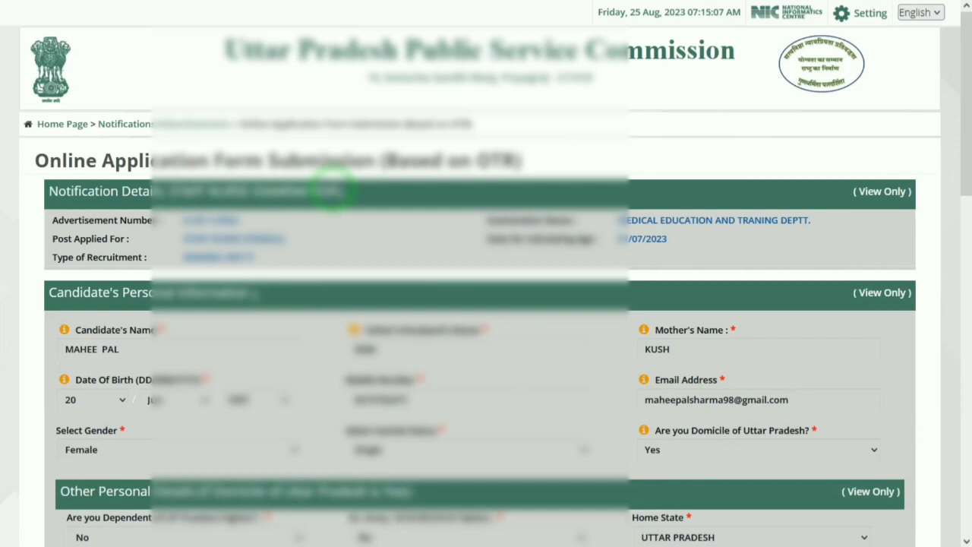
- Mark the essential qualification as acquired and answer Yes to contract staff nurse work
left_click_drag(961, 139, 963, 412)
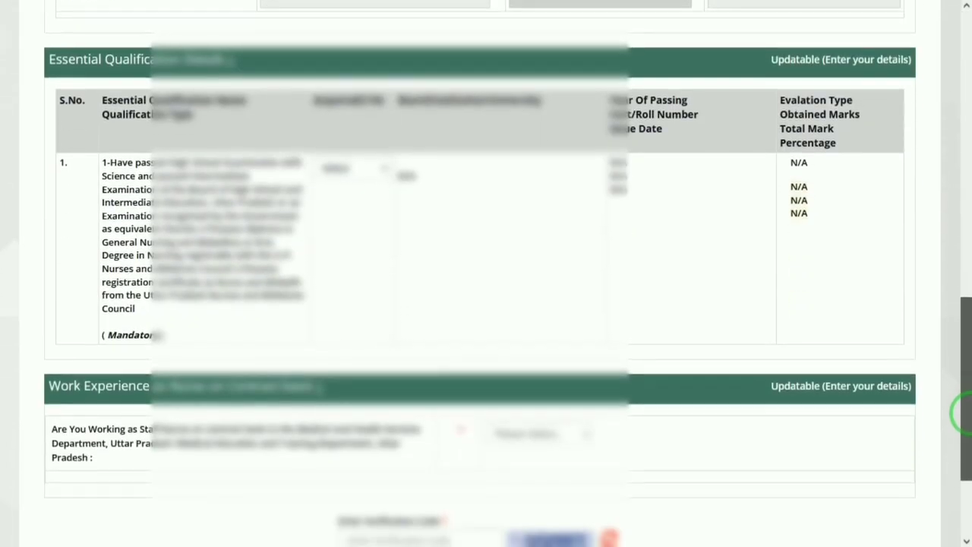
left_click(355, 173)
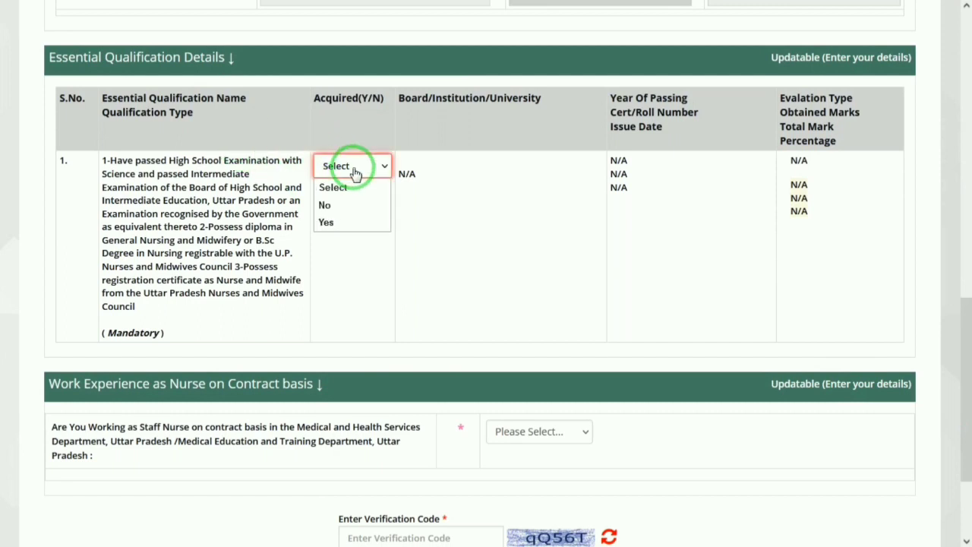
left_click(326, 228)
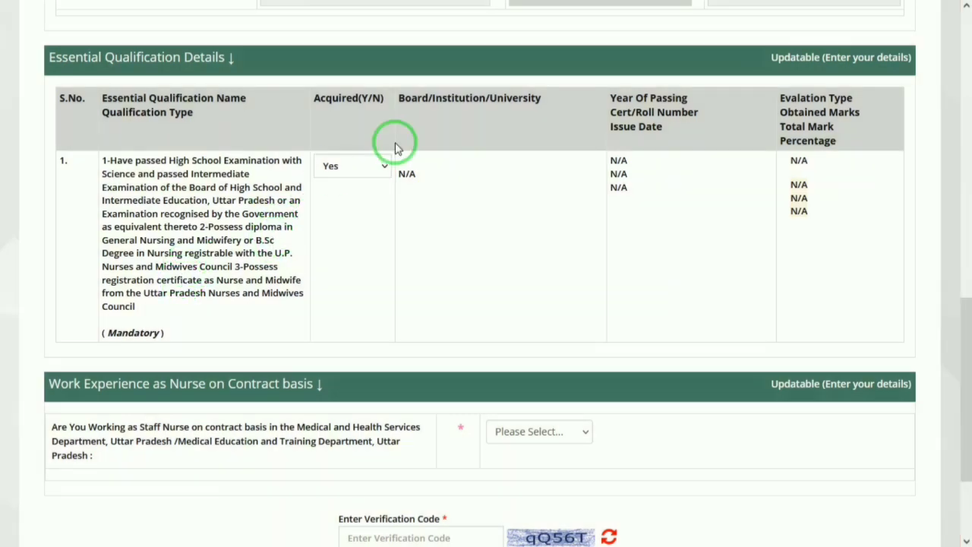
left_click_drag(970, 334, 968, 440)
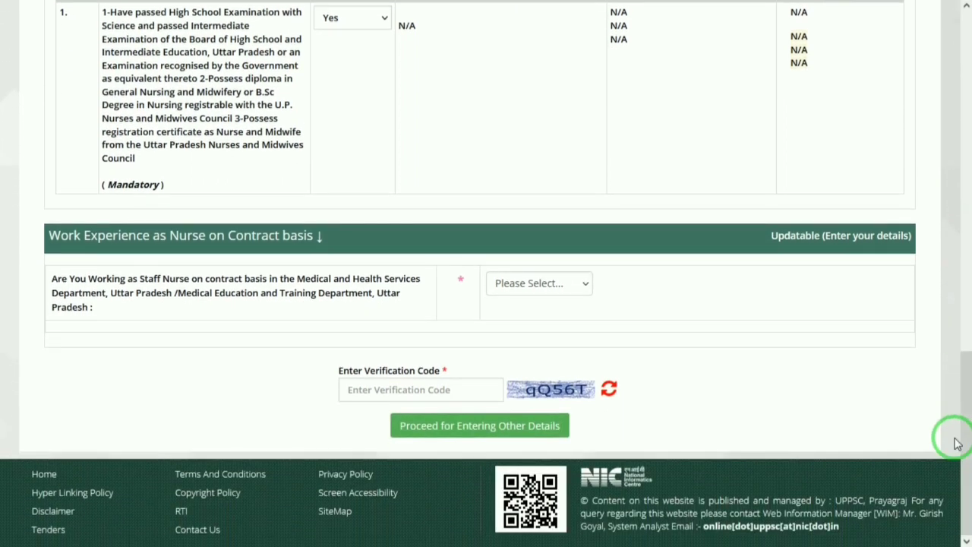
left_click(531, 285)
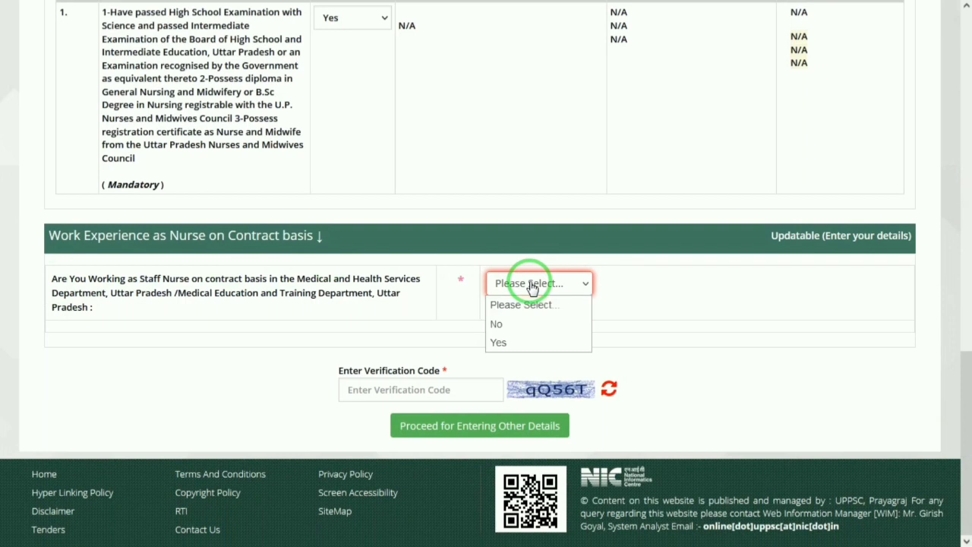
left_click(520, 340)
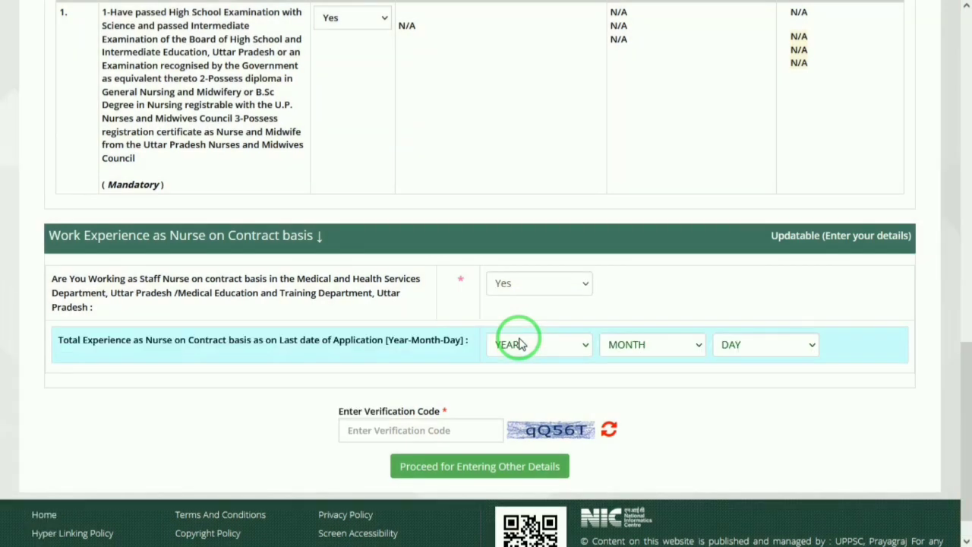
- Enter 05 years, 00 months, 01 day experience, fill the verification code, and proceed
left_click(540, 346)
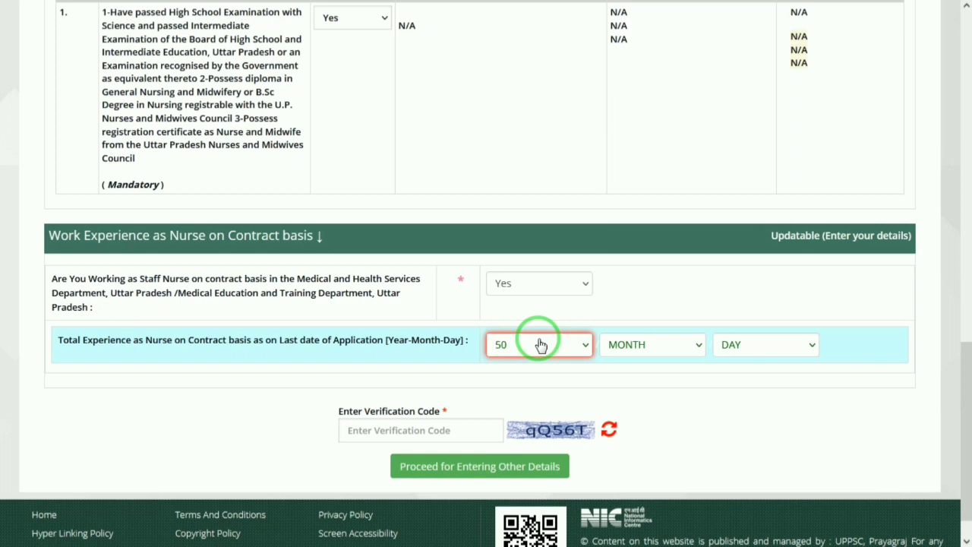
key("Tab")
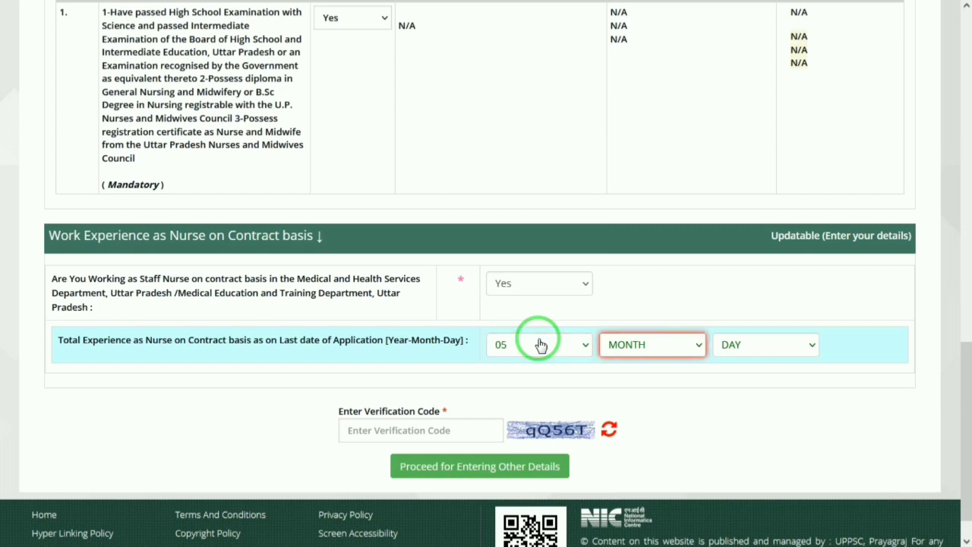
key("Down")
key("Tab")
key("Down")
key("Down")
key("Tab")
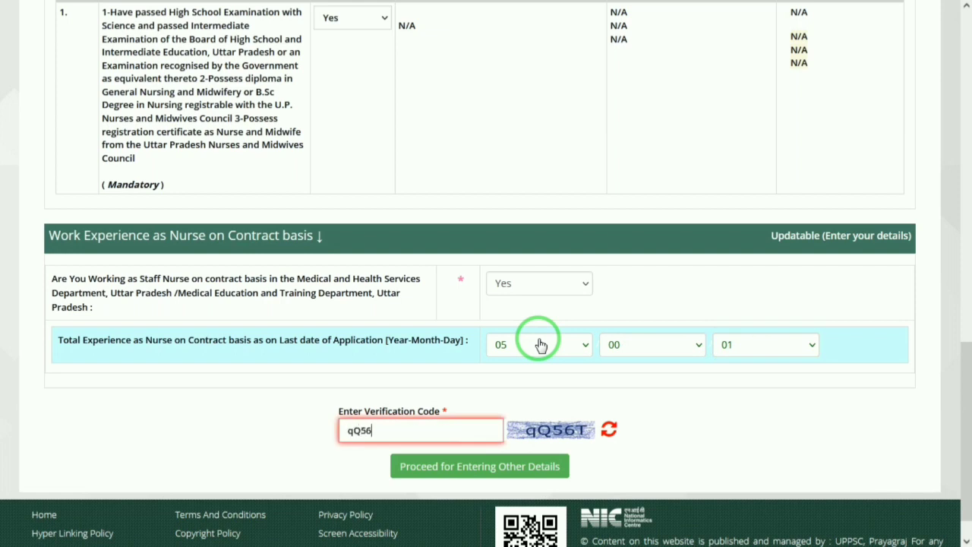
type("qQ56T")
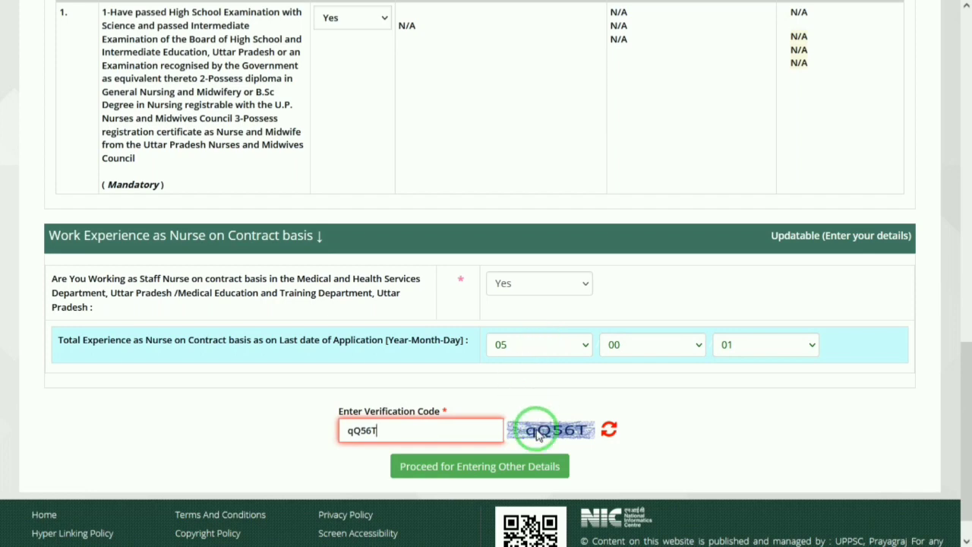
left_click(511, 468)
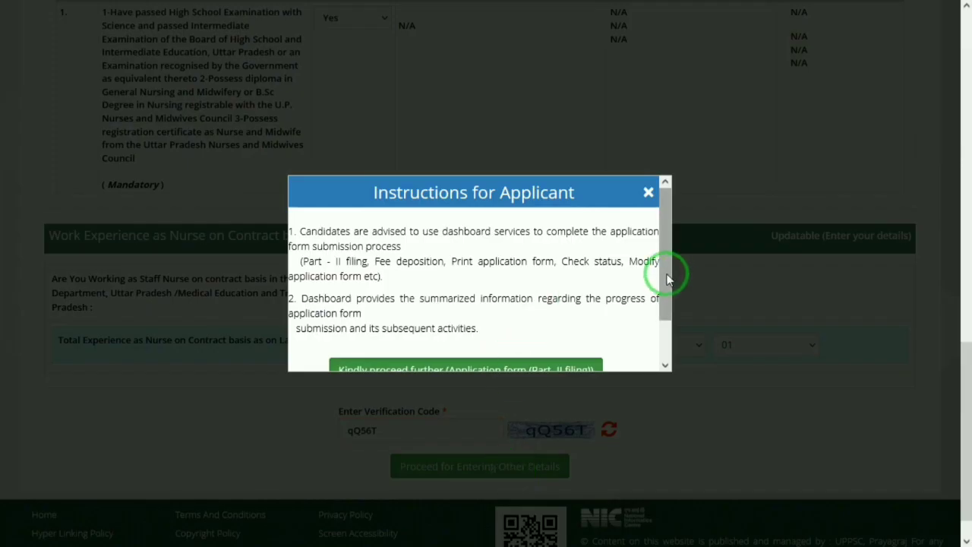
- Proceed to Part-II Staff Nurse form filing, confirm, and reach the registration number field
left_click_drag(668, 278, 665, 313)
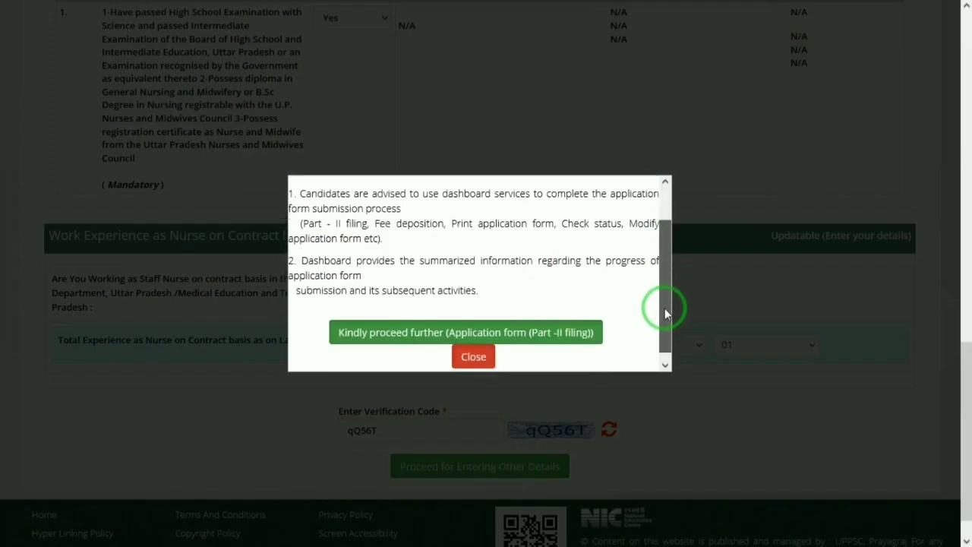
left_click(532, 332)
left_click(549, 302)
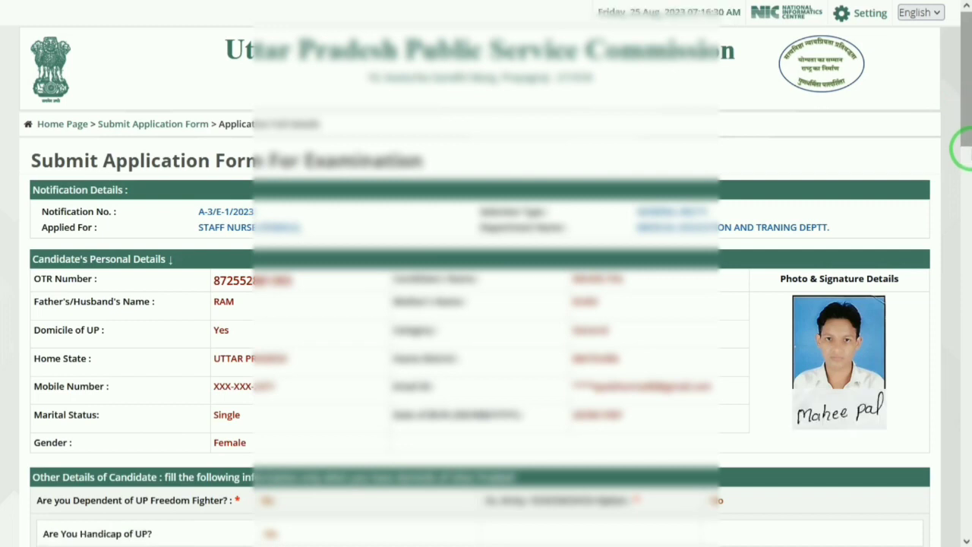
left_click(968, 149)
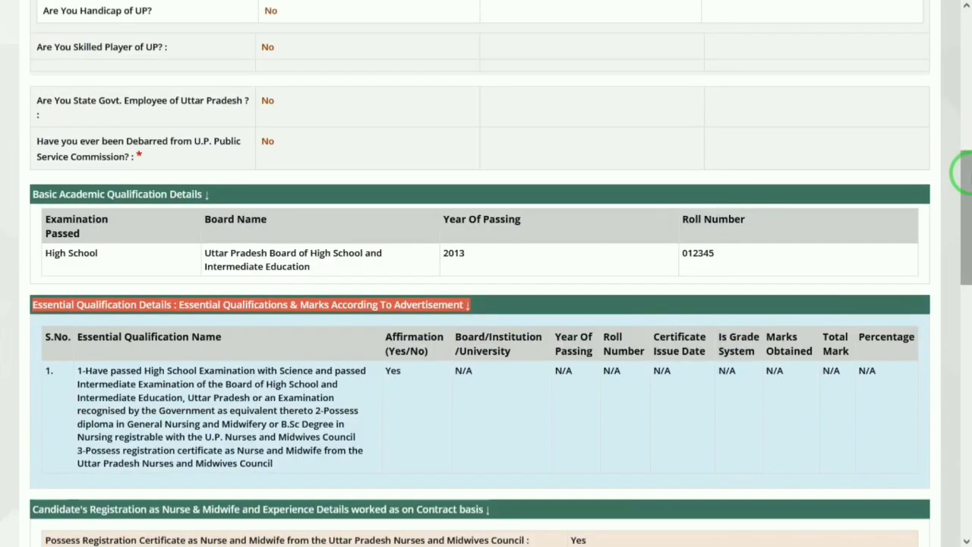
left_click_drag(962, 172, 960, 306)
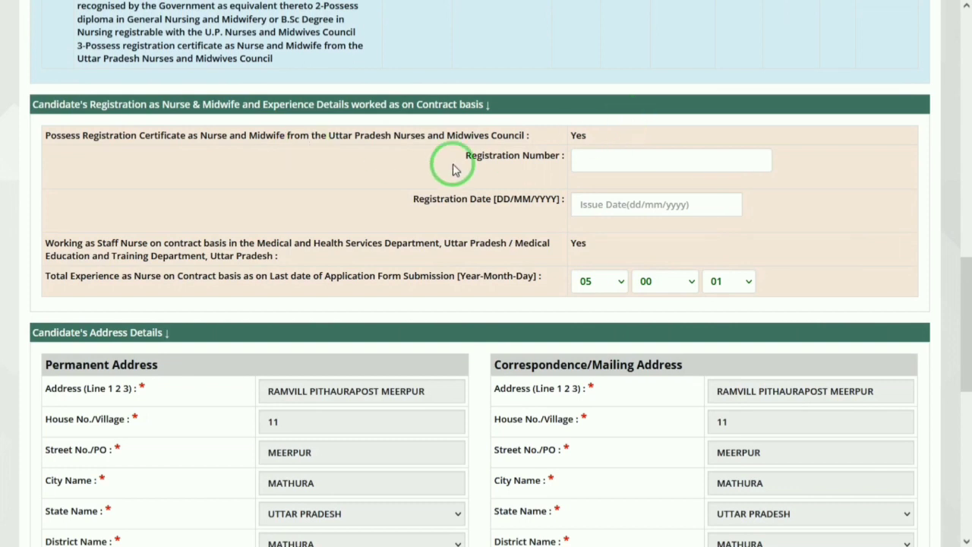
left_click(598, 158)
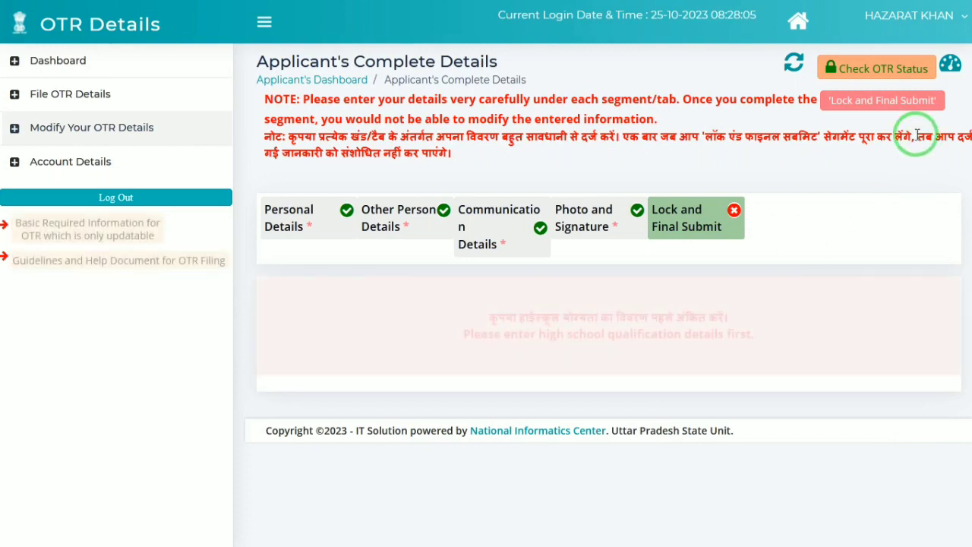
- Lock and finally submit the OTR details from the Applicant's Complete Details page
left_click(904, 110)
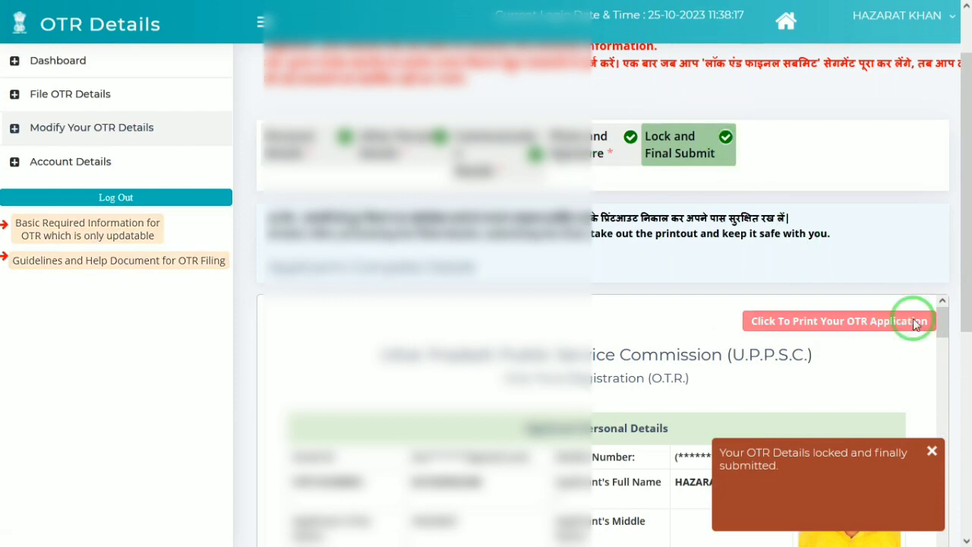
- Copy the OTR number from the printable OTR application, then bring up the Windows program list
left_click_drag(968, 158, 937, 410)
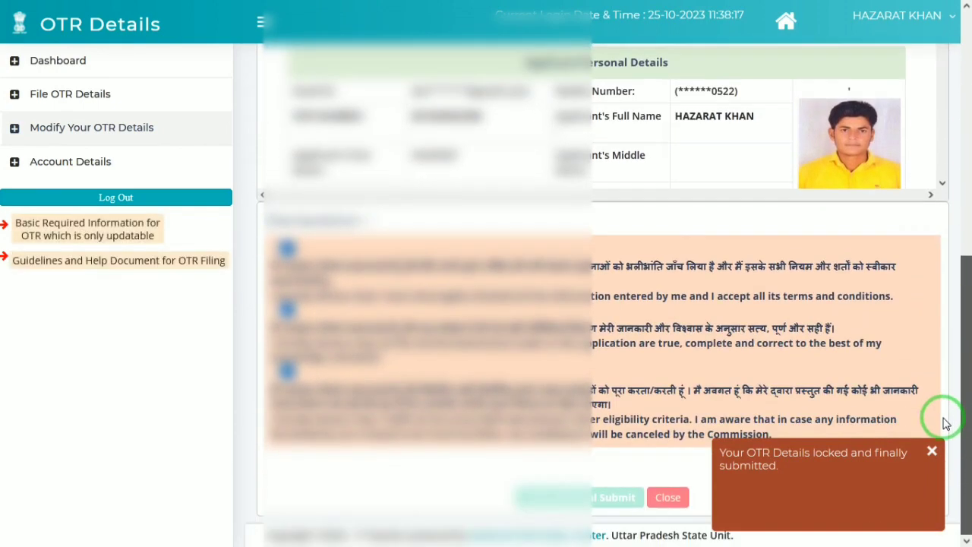
left_click_drag(960, 364, 825, 263)
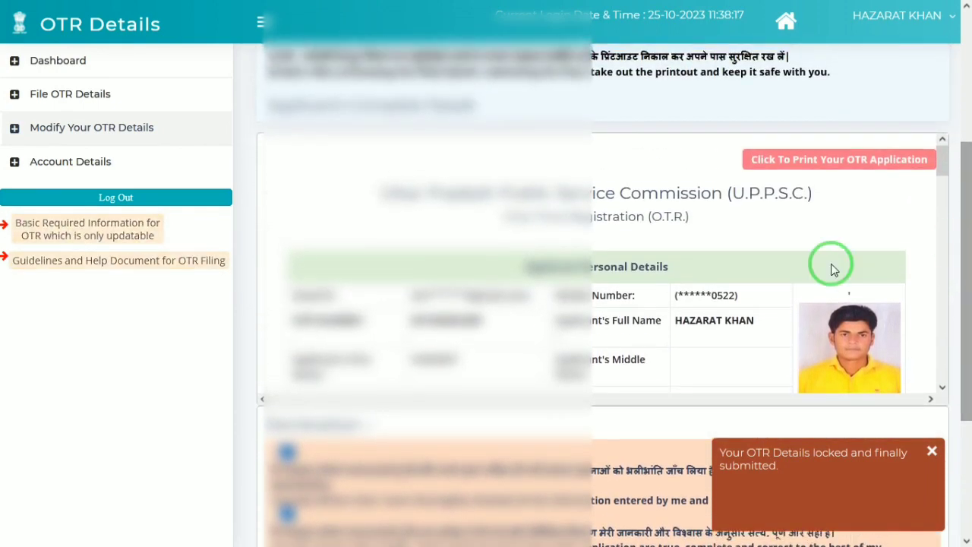
double_click(444, 319)
right_click(439, 307)
left_click(464, 328)
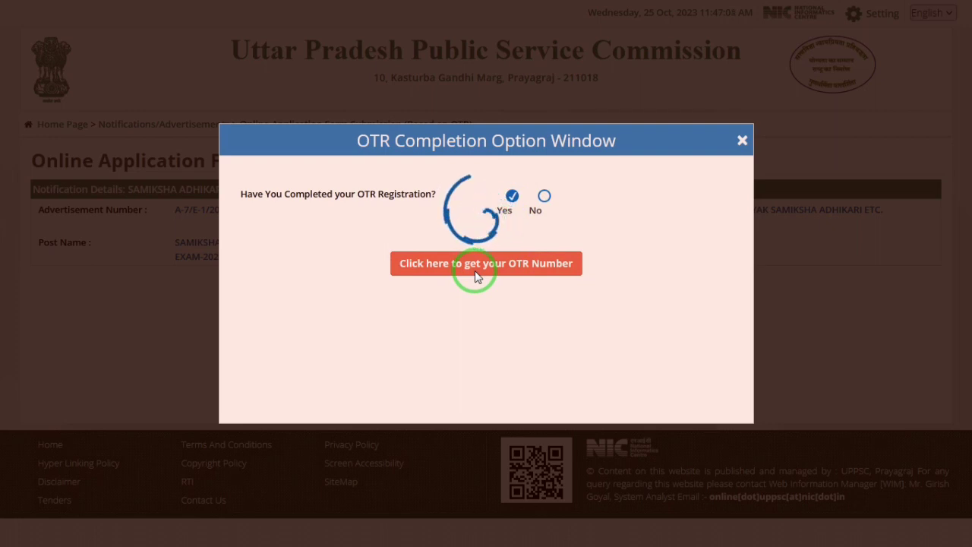
key("super")
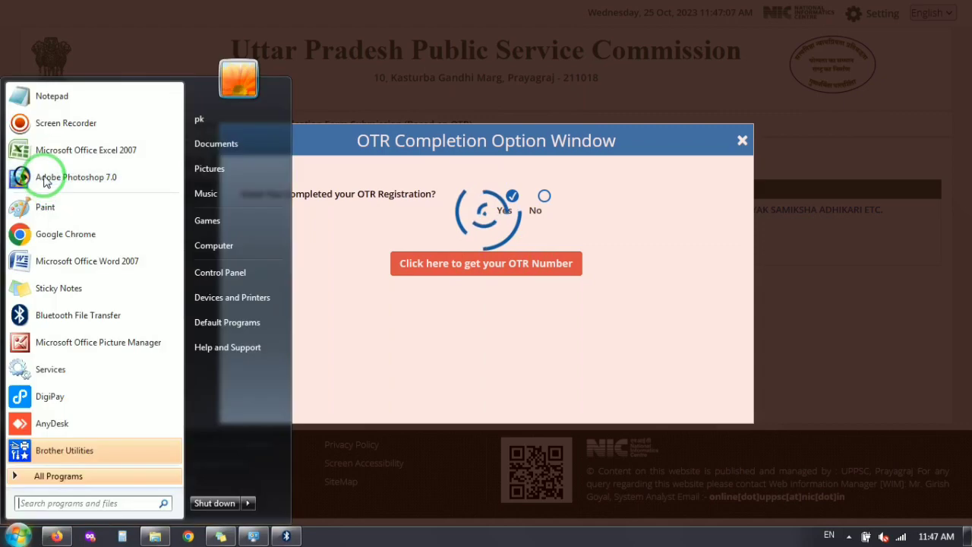